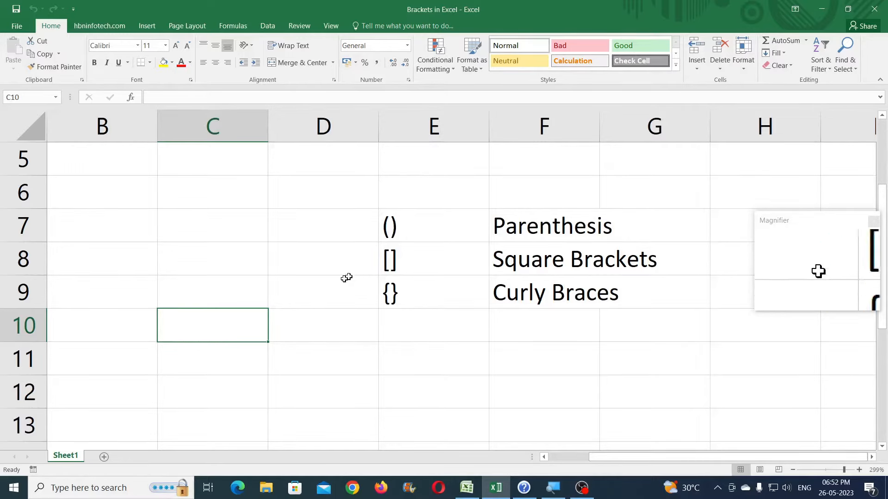
Enter the formula =2+2*5 in cell C9 and reselect the cell
left_click(194, 293)
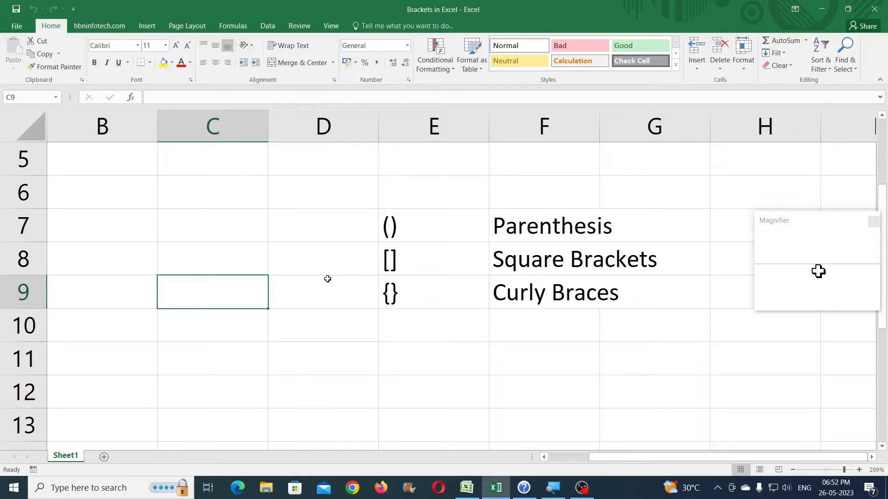
type("=")
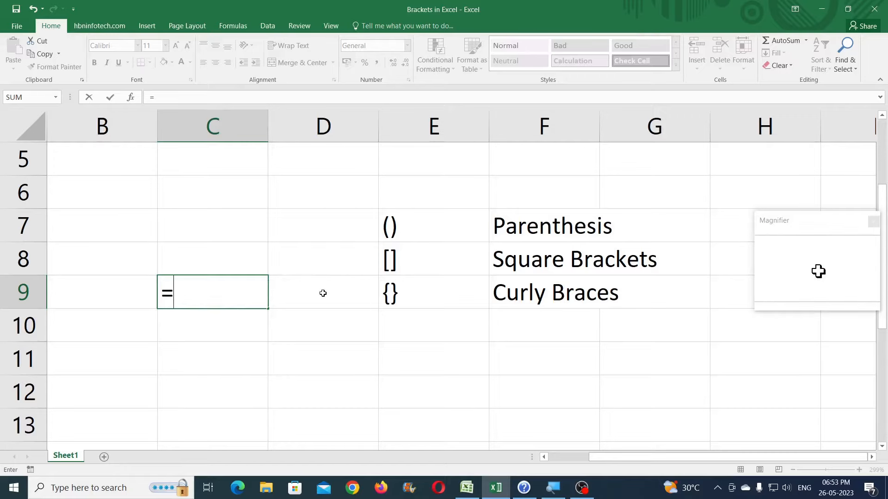
type("2+2*")
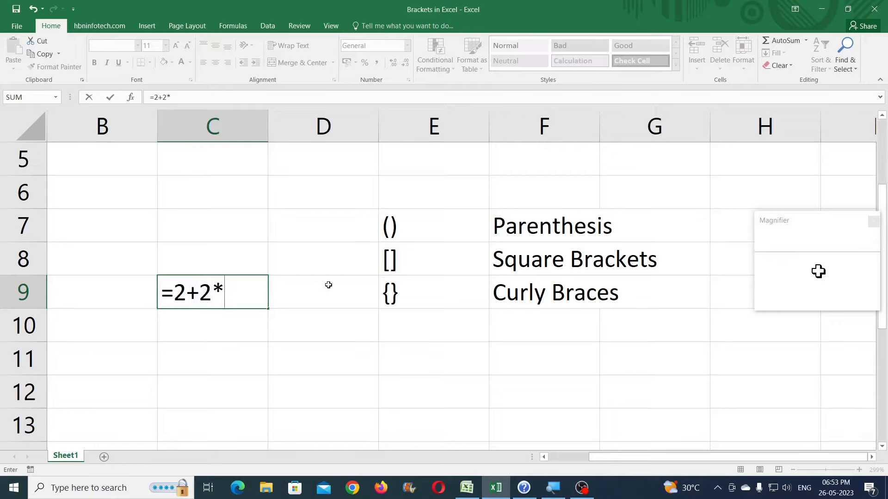
type("5")
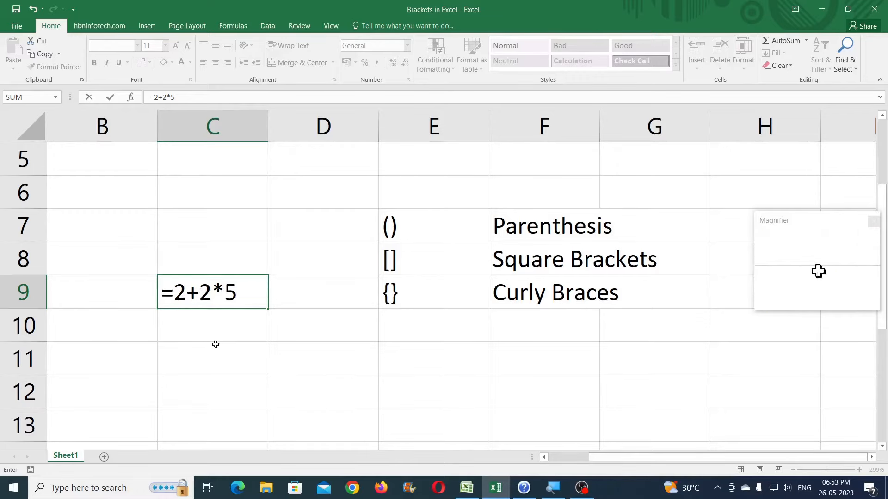
key("Return")
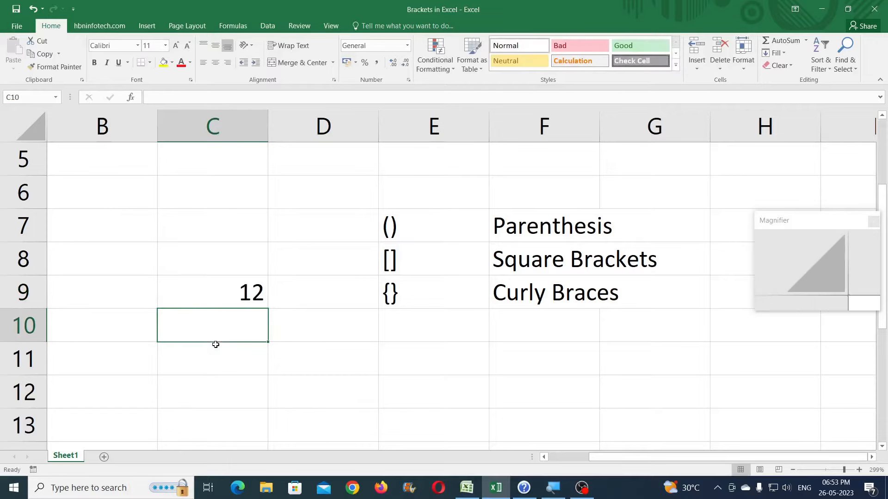
left_click(248, 294)
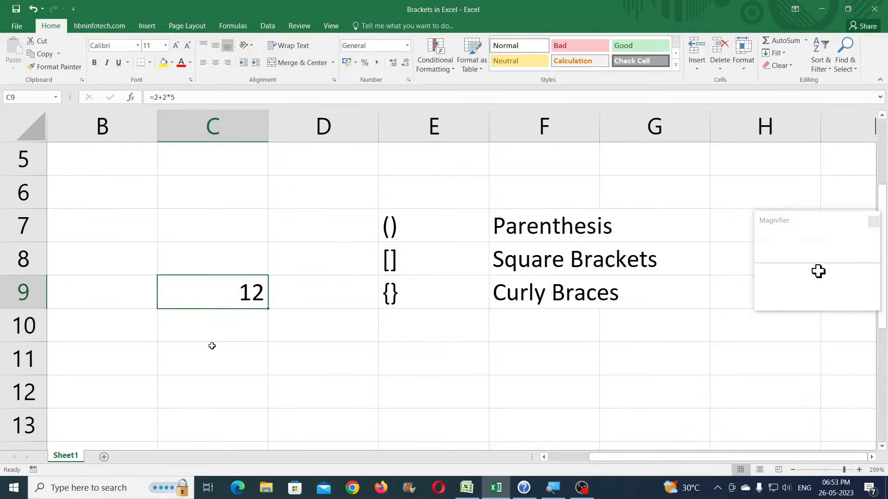
List the operators /, *, - and + down column B in cells B11 to B14
scroll(243, 325, "down", 2)
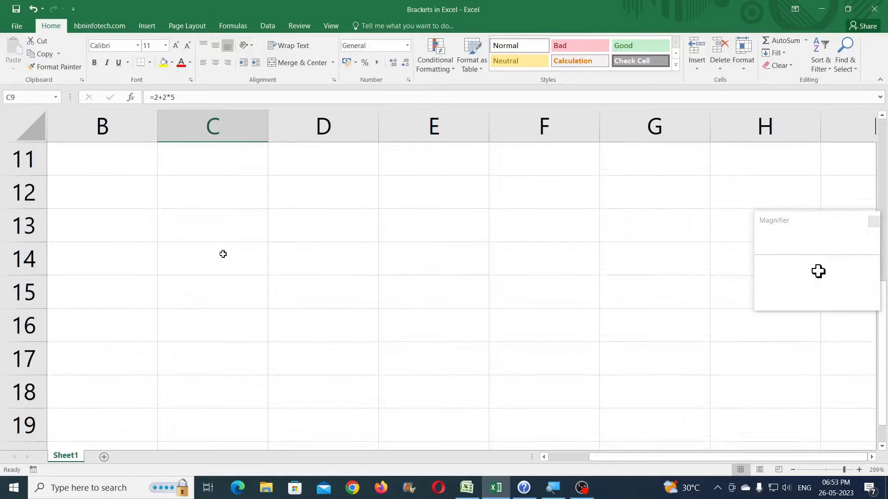
scroll(224, 258, "up", 2)
left_click_drag(218, 344, 219, 337)
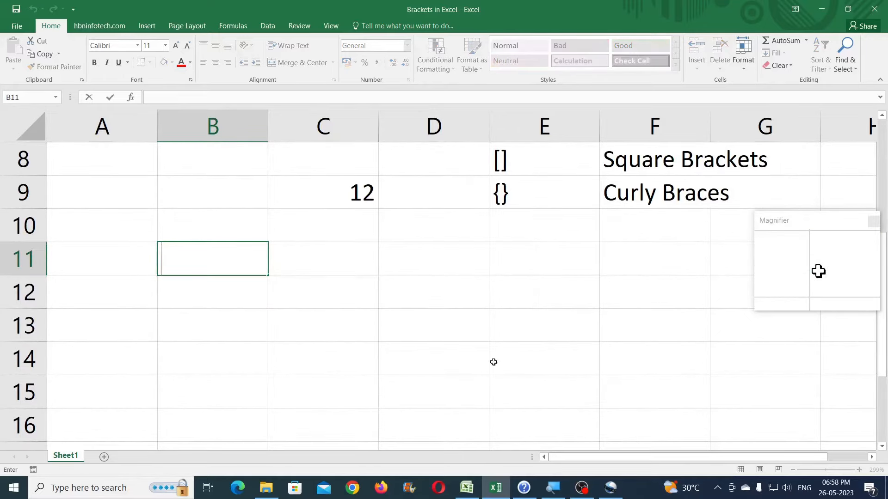
type("/")
key("Return")
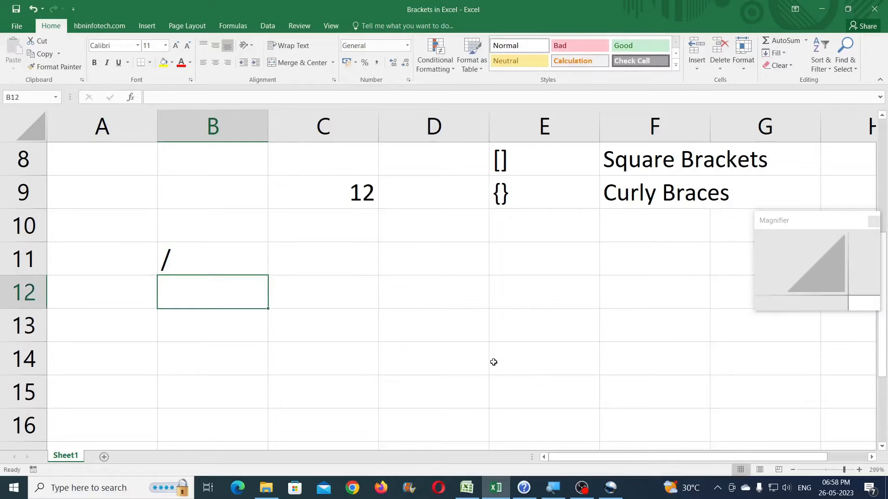
type("*")
key("Return")
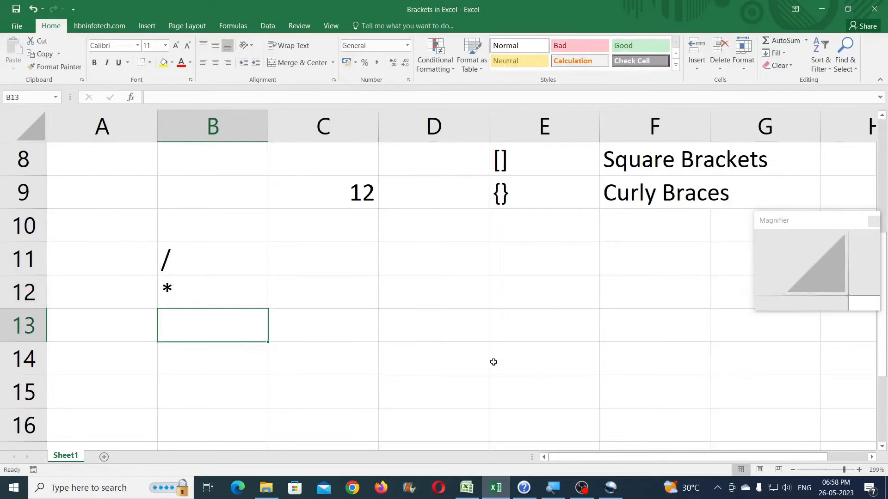
type("-")
key("Return")
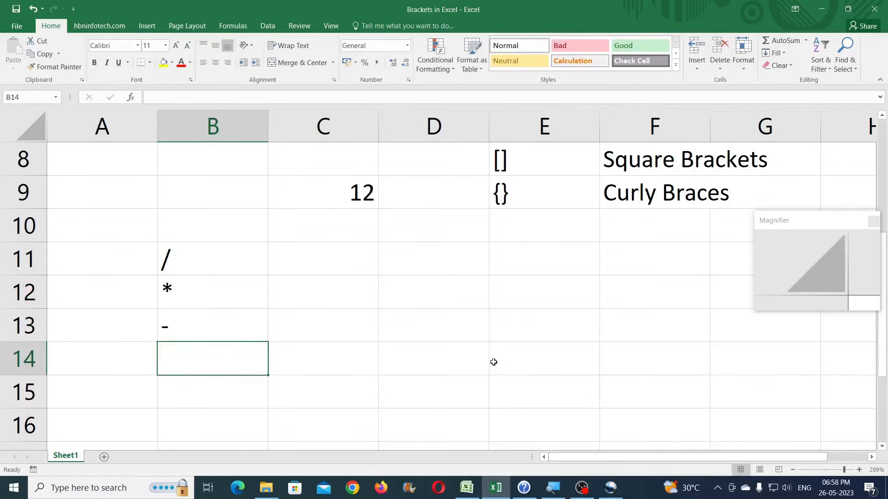
type("+")
key("Return")
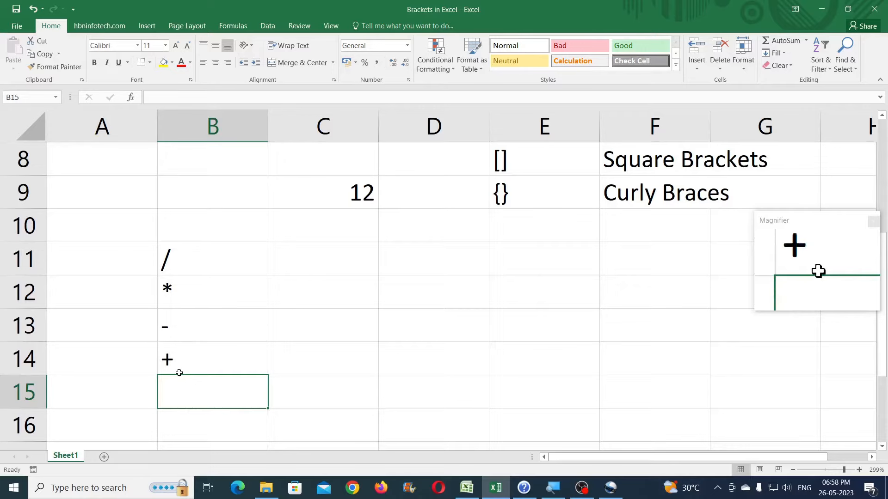
Put parentheses around the addition in cell C9 so the formula reads =(2+2)*5
scroll(289, 329, "up", 2)
scroll(292, 327, "down", 2)
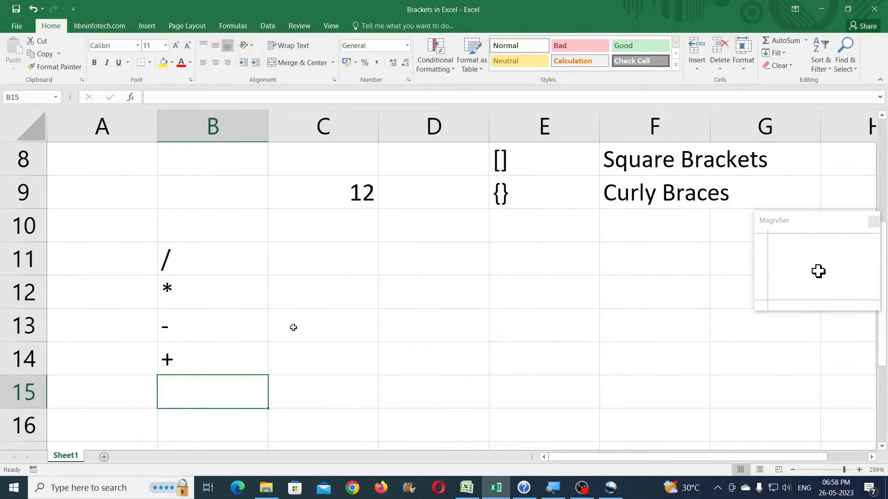
left_click(336, 206)
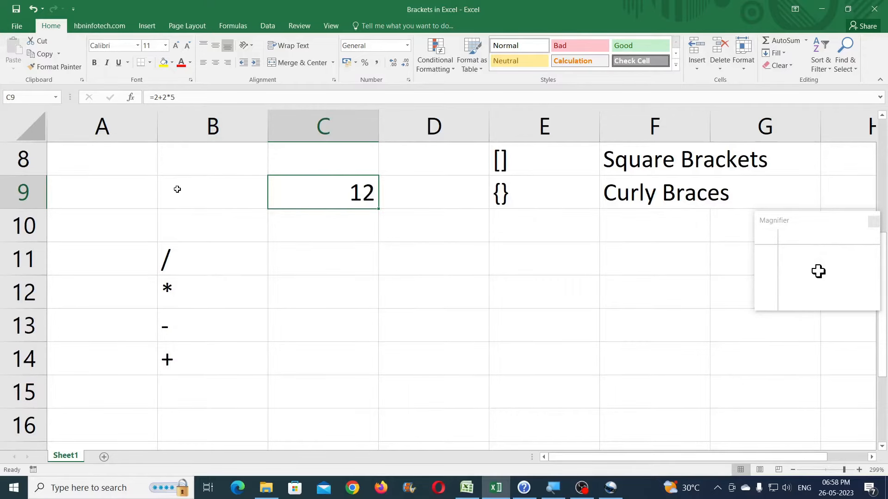
scroll(490, 231, "up", 3)
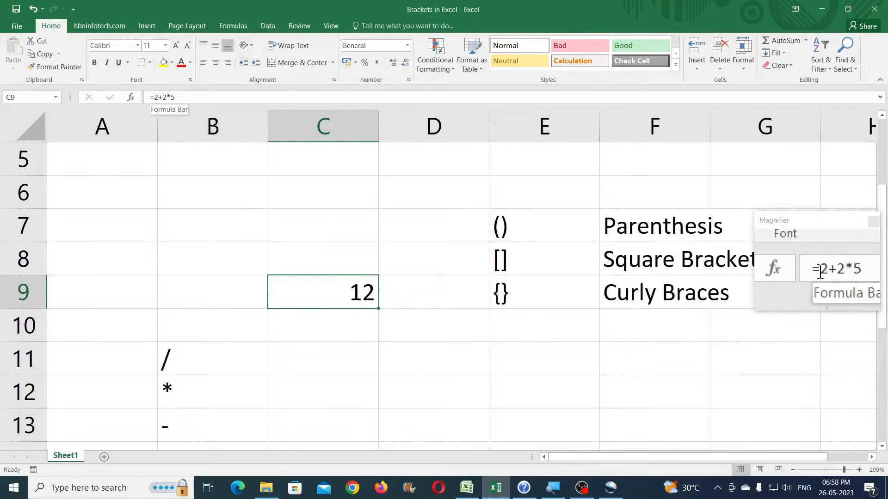
left_click(153, 98)
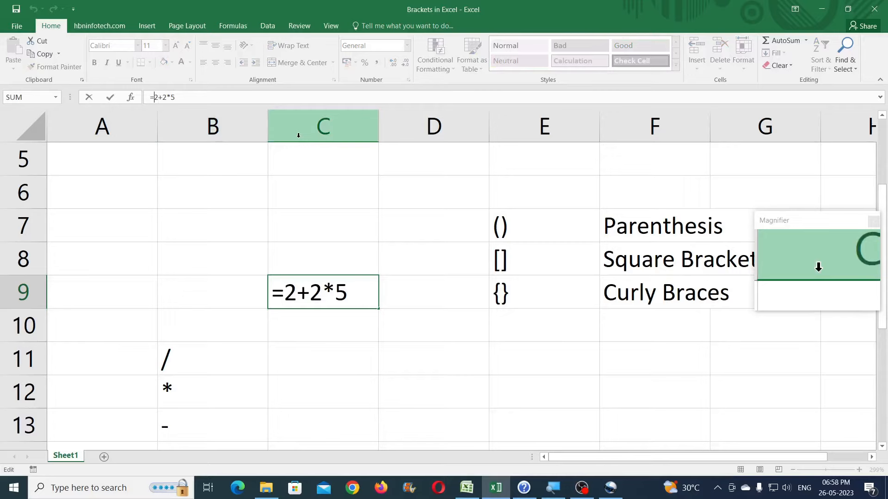
type("(")
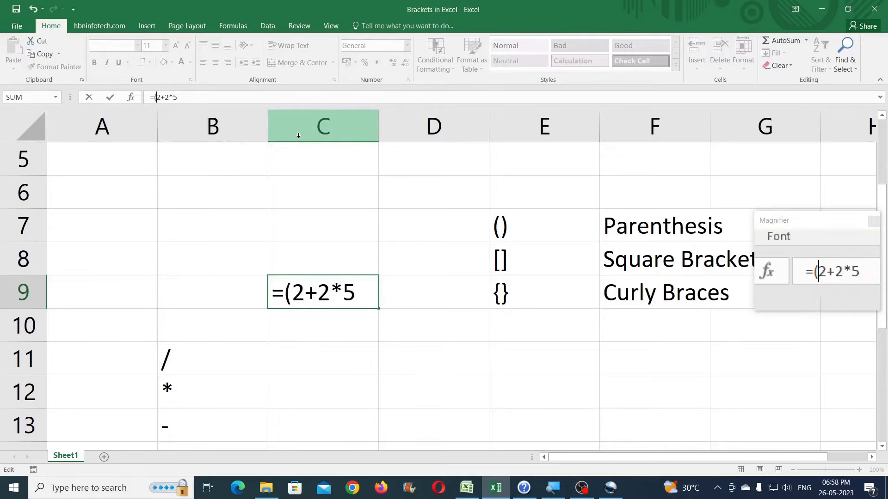
left_click(170, 98)
type(")")
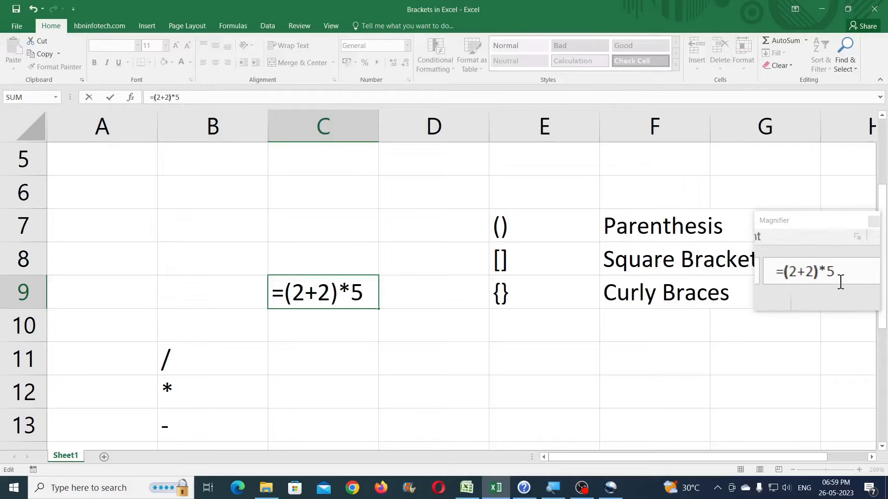
key("Return")
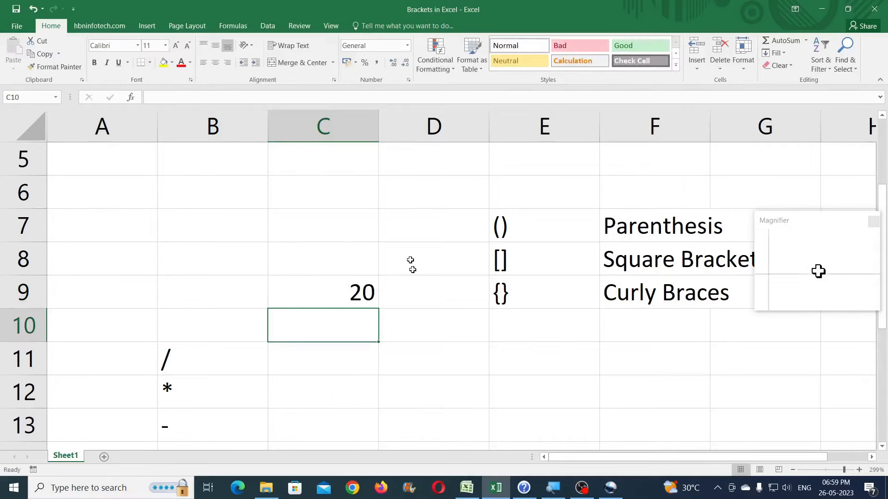
Wrap the C9 expression in outer parentheses and subtract 3, making the formula =((2+2)*5)-3
left_click(367, 298)
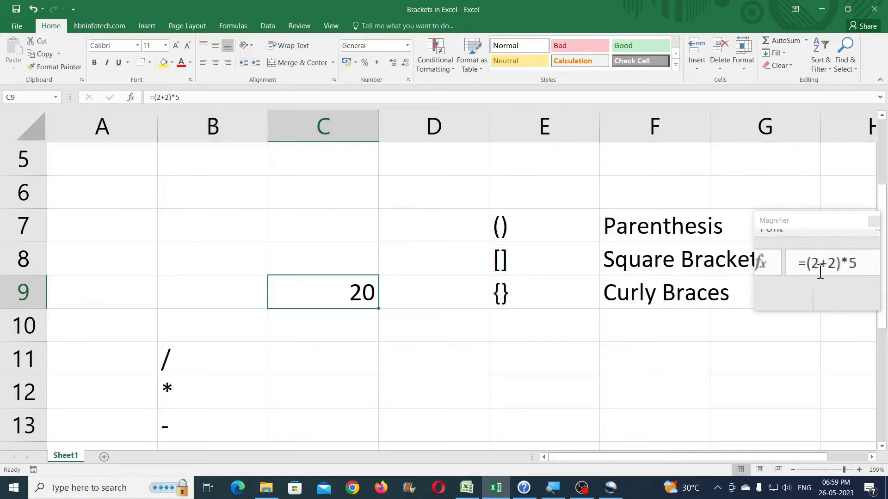
left_click(154, 98)
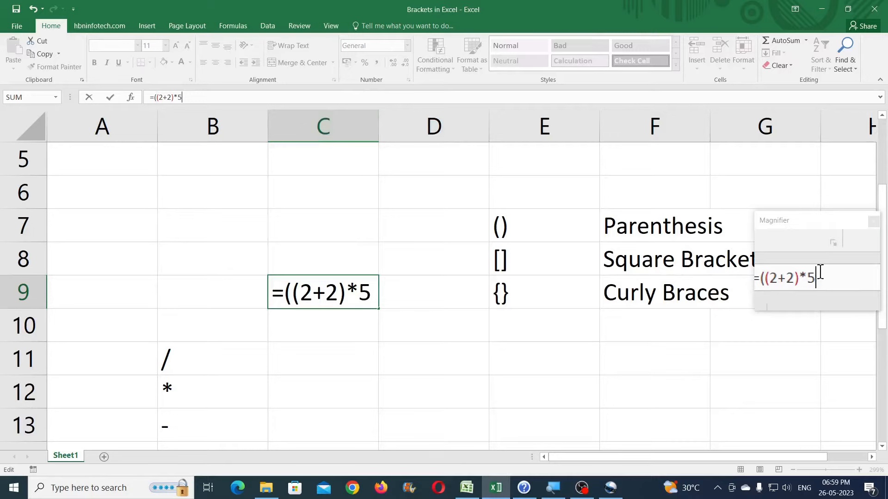
type(")-")
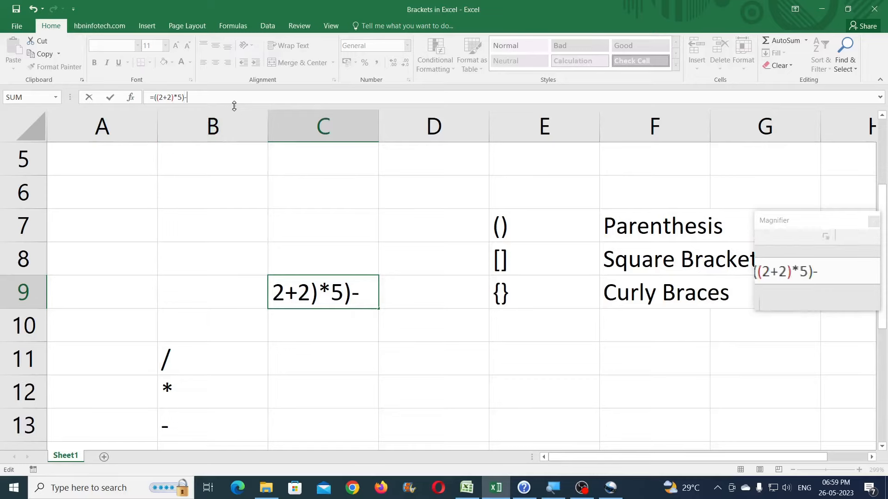
type("3")
key("Return")
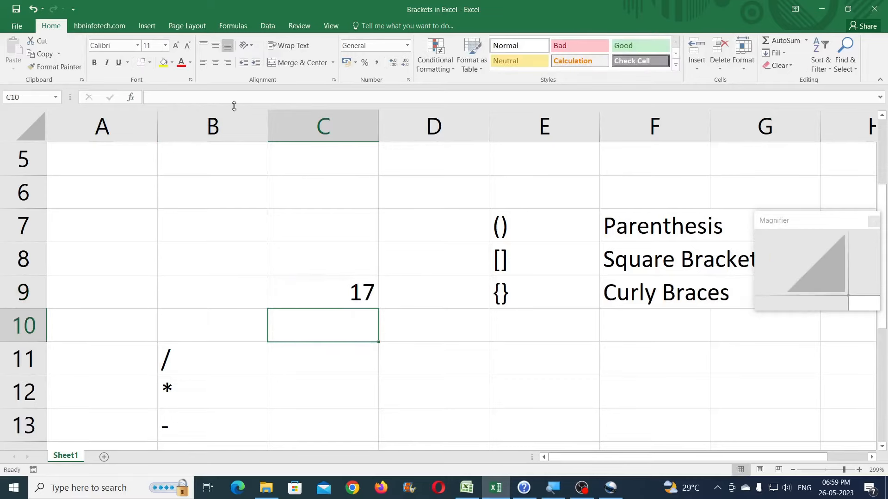
Enclose the whole C9 expression in another pair of parentheses and add 3, making it =(((2+2)*5)-3)+3
left_click(327, 301)
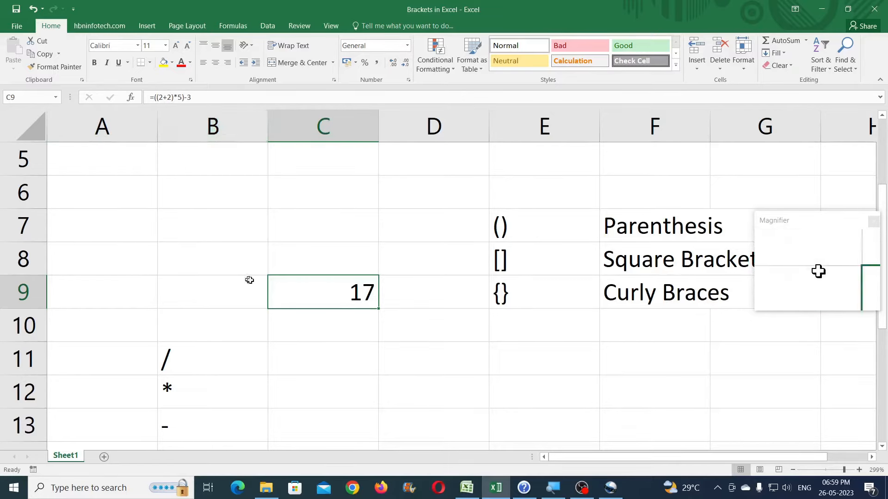
left_click(153, 97)
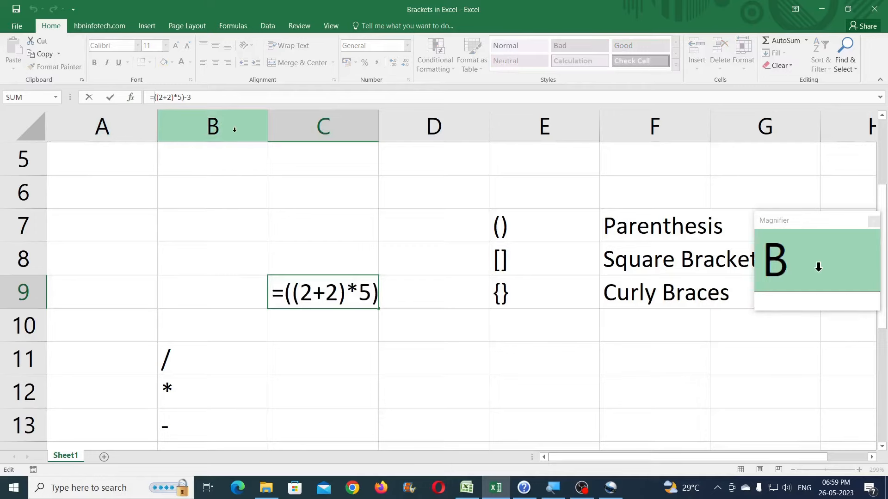
type("(")
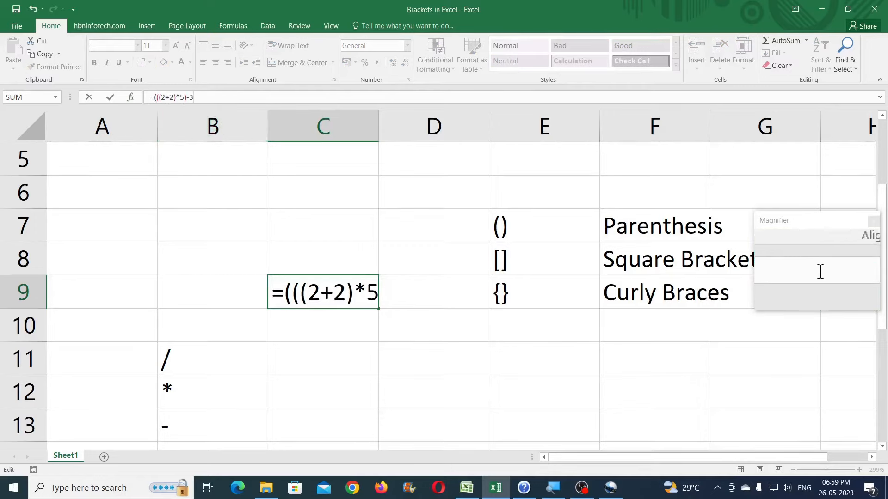
key("End")
type(")+")
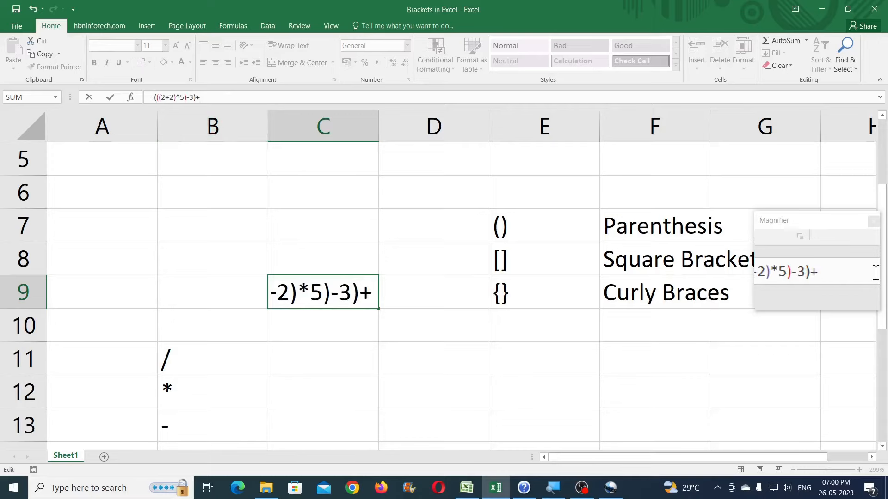
type("3")
key("Return")
Replace the final 3 in the C9 formula with (5+3), making it =(((2+2)*5)-3)+(5+3)
left_click(337, 292)
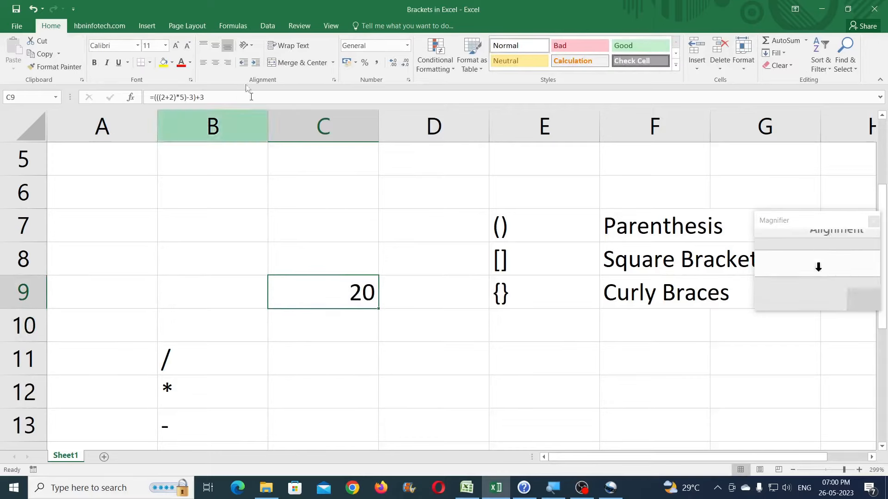
left_click(219, 97)
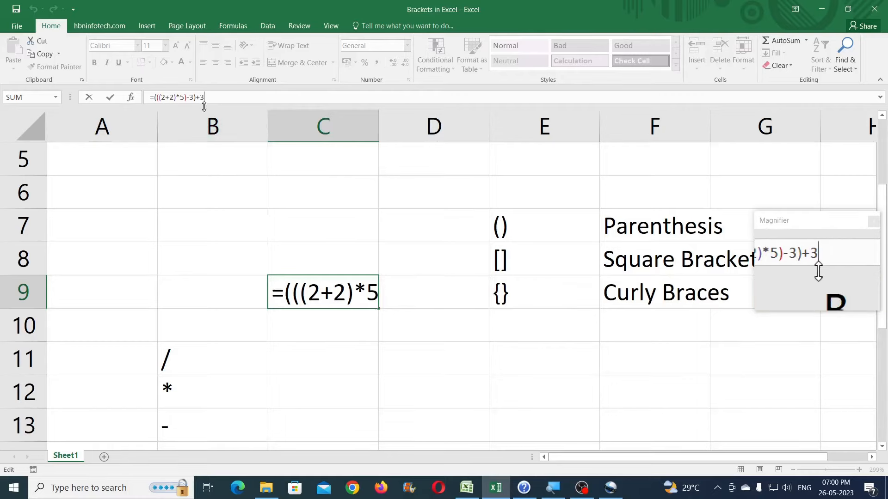
key("BackSpace")
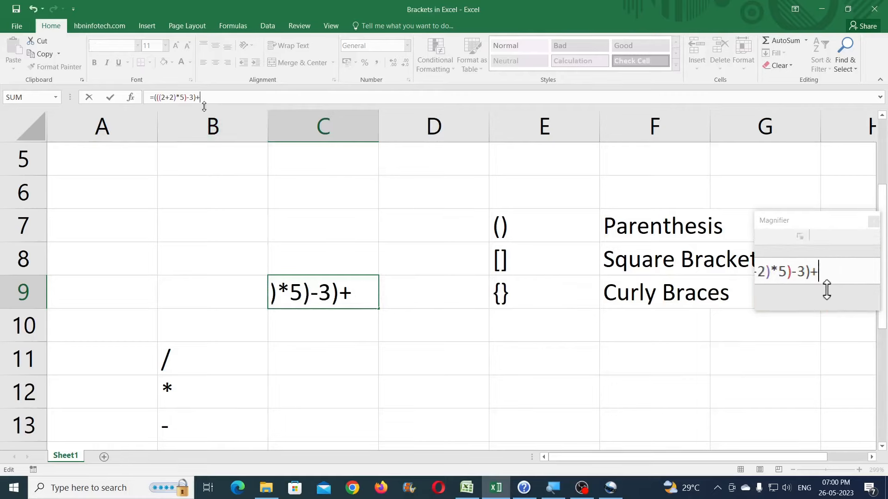
type("(")
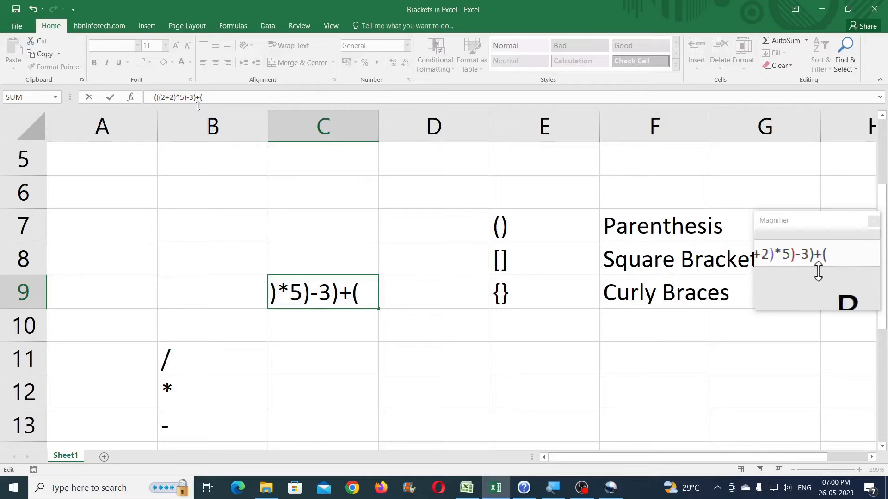
type("5")
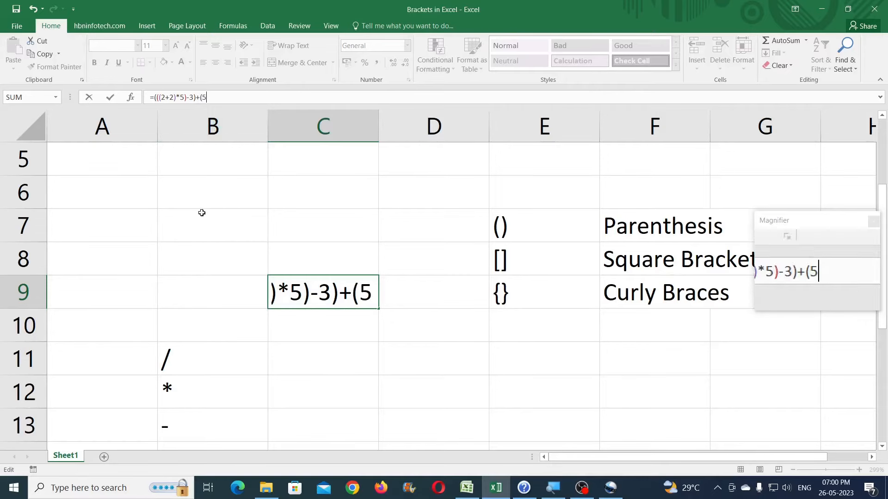
type("+3")
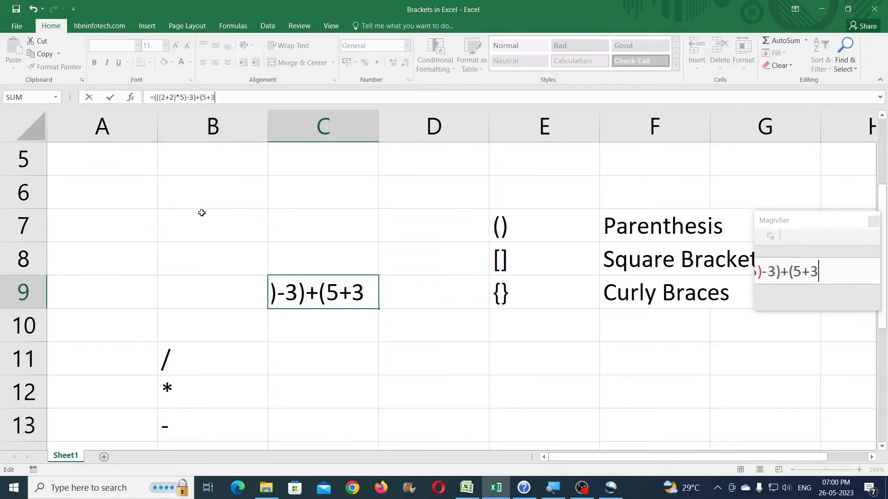
type(")")
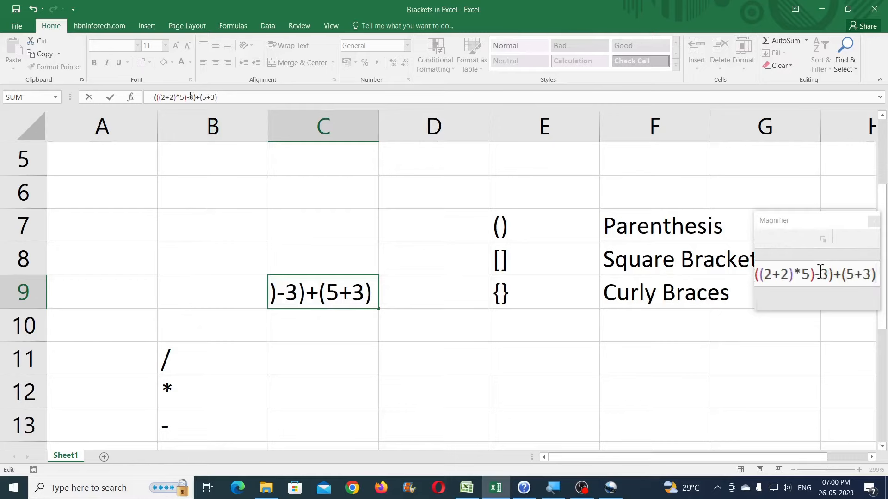
left_click_drag(195, 97, 155, 97)
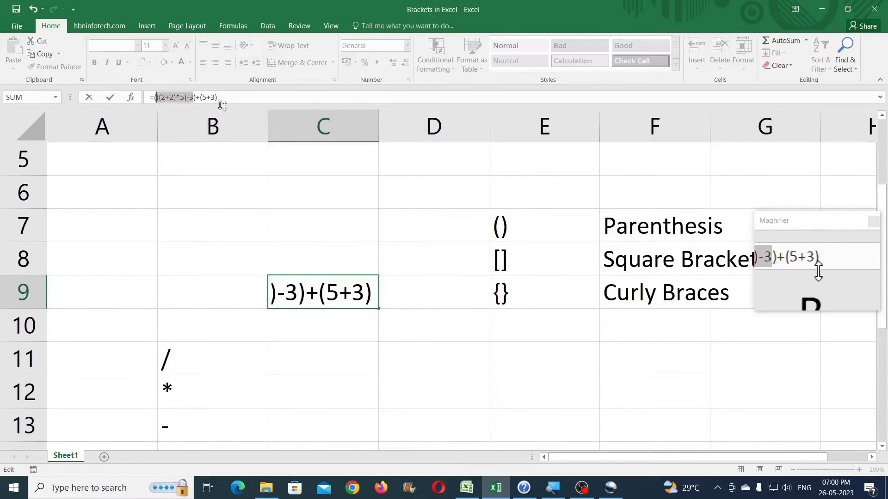
left_click_drag(224, 98, 202, 98)
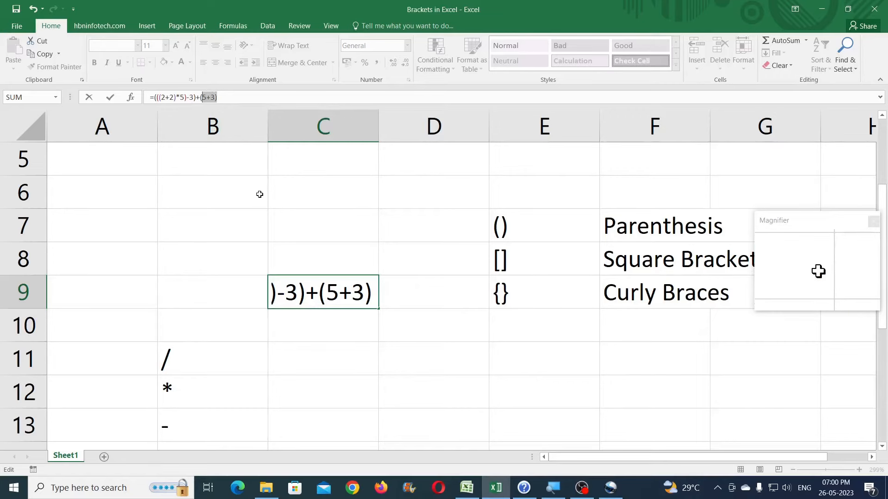
key("Return")
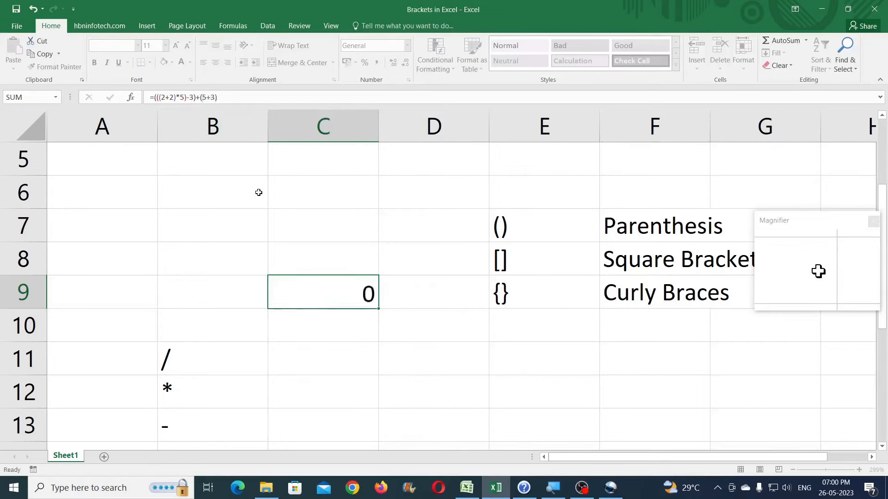
left_click(345, 298)
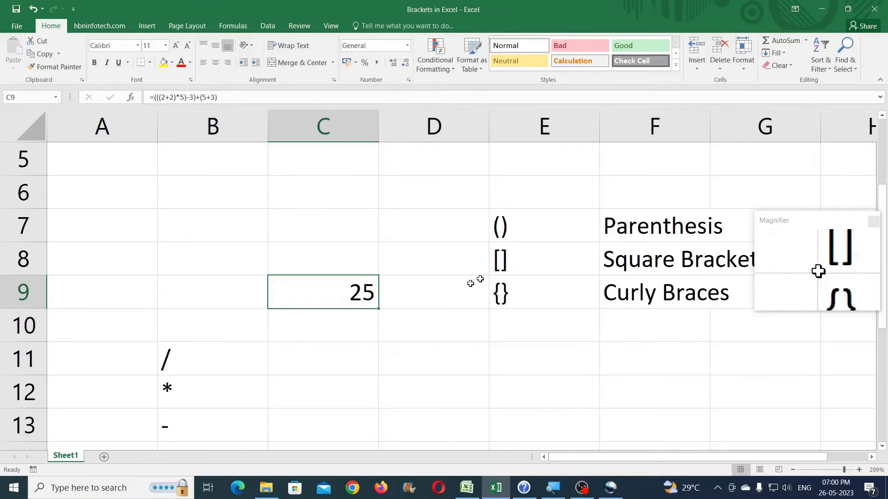
Create a new blank workbook and enter 500 in cell H8
scroll(389, 309, "down", 1)
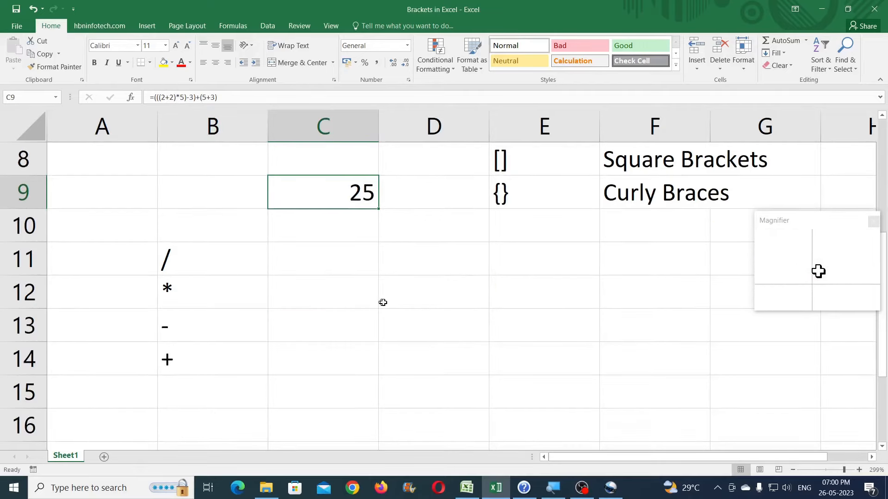
scroll(462, 244, "up", 1)
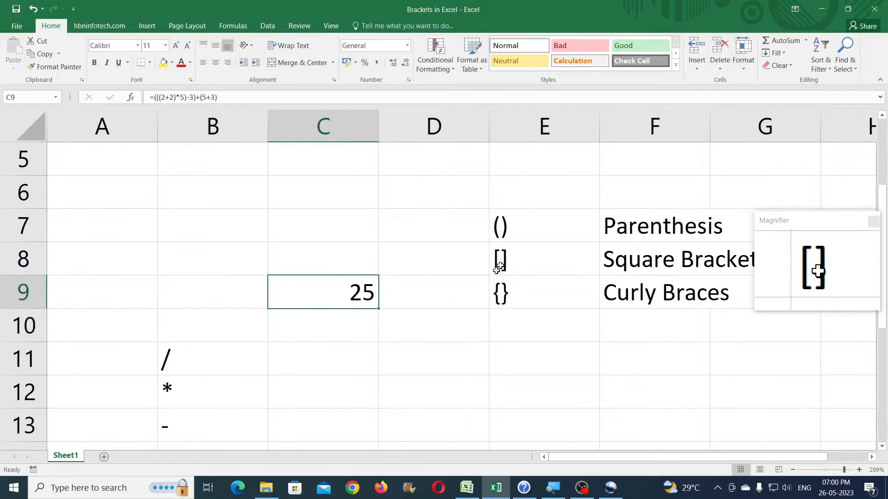
left_click(346, 353)
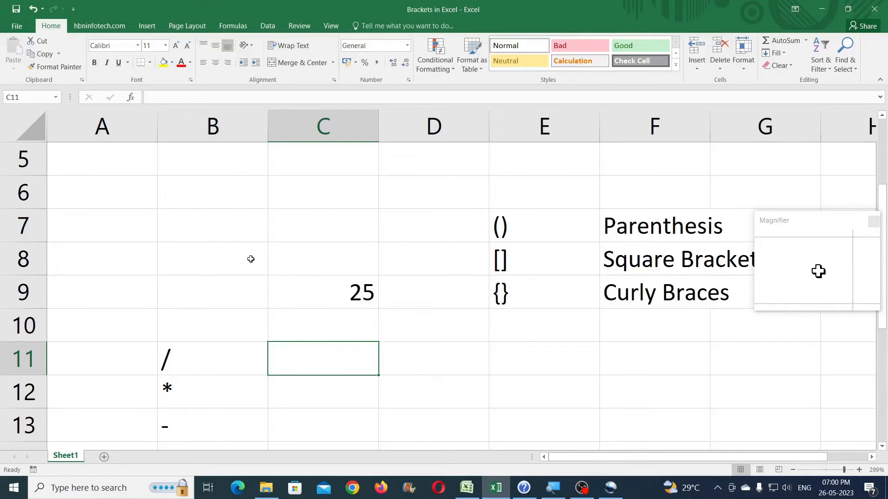
key("ctrl+n")
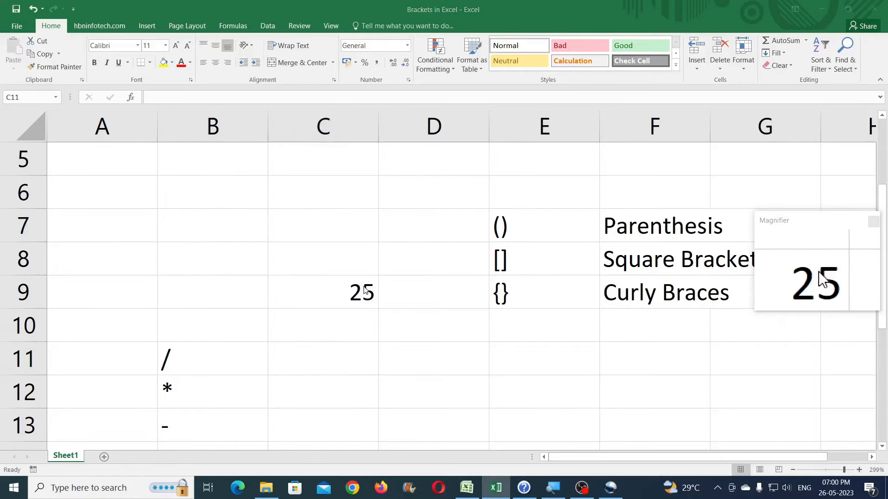
left_click(306, 204)
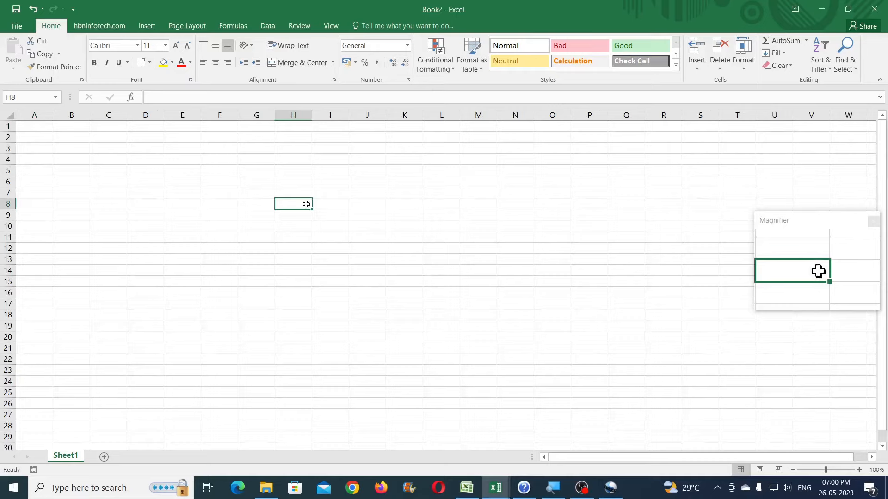
type("500")
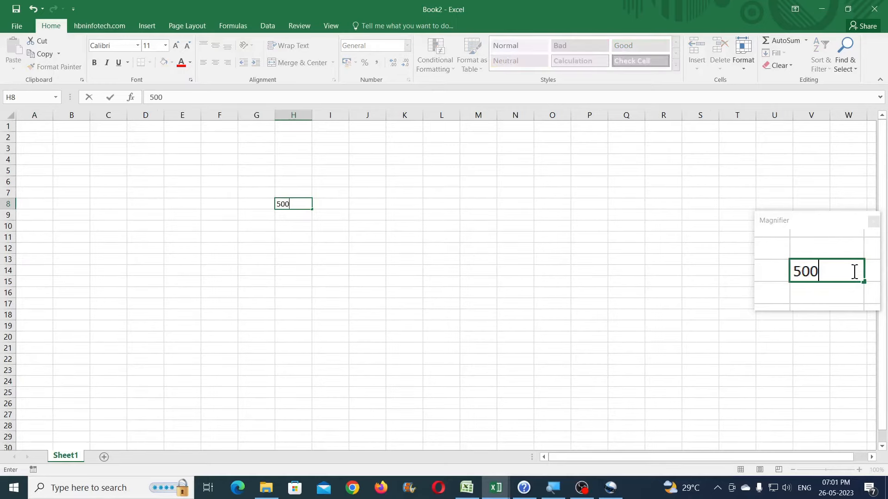
left_click(285, 292)
In Book2 cell H13, enter -H8 plus a reference to cell C9 on Sheet1 of the Brackets in Excel workbook
mouse_move(496, 488)
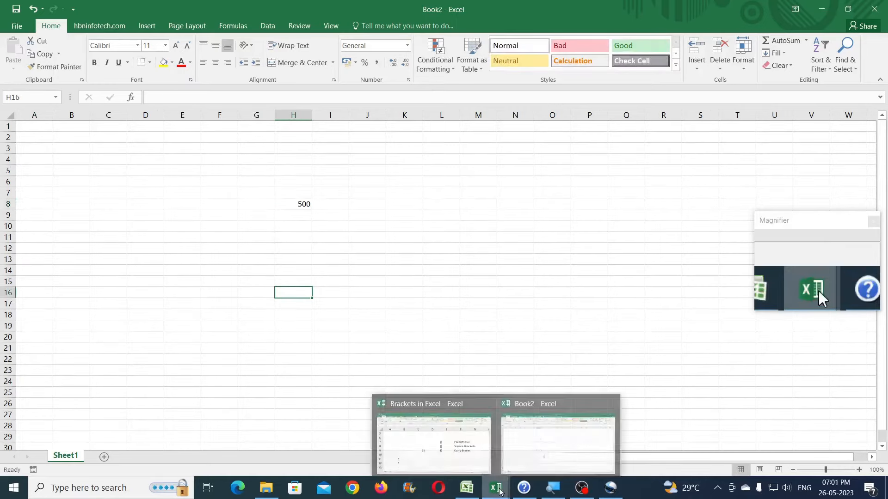
left_click(458, 439)
scroll(356, 301, "down", 1)
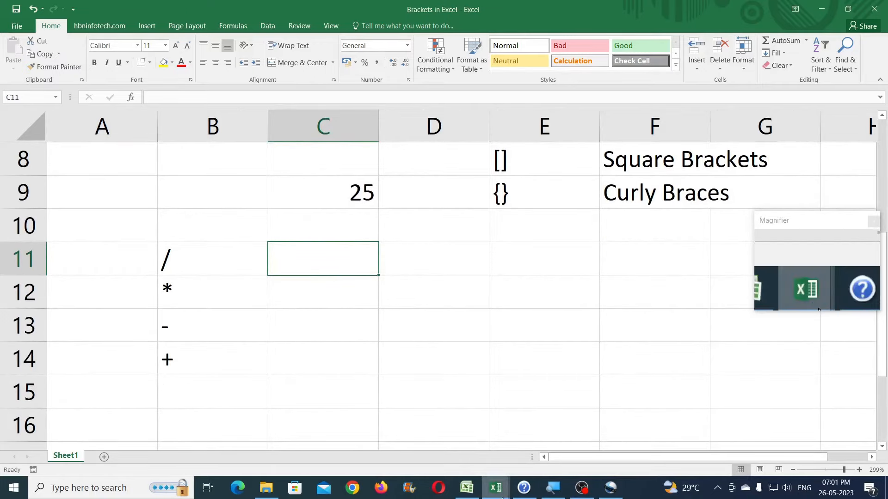
mouse_move(496, 488)
left_click(515, 411)
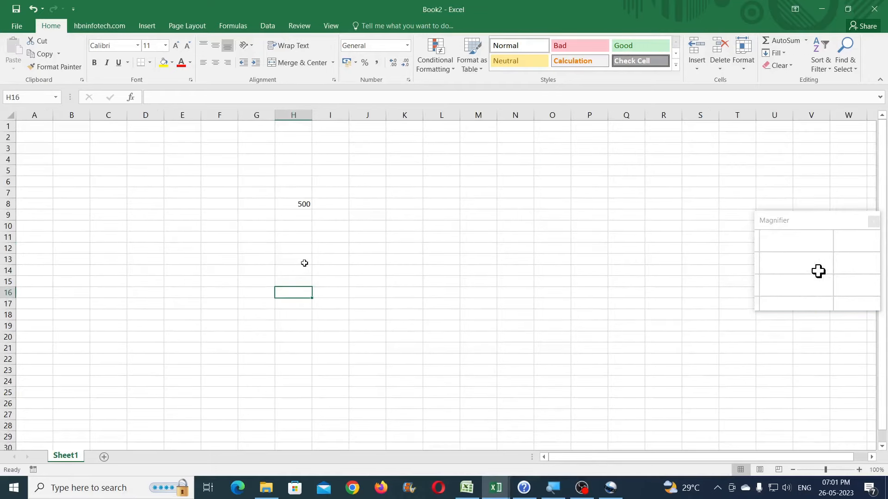
left_click(303, 265)
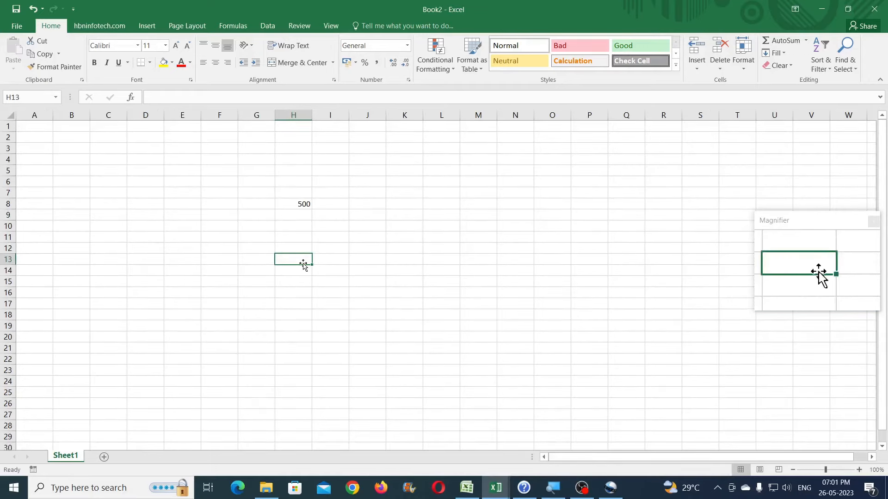
type("-")
left_click(291, 204)
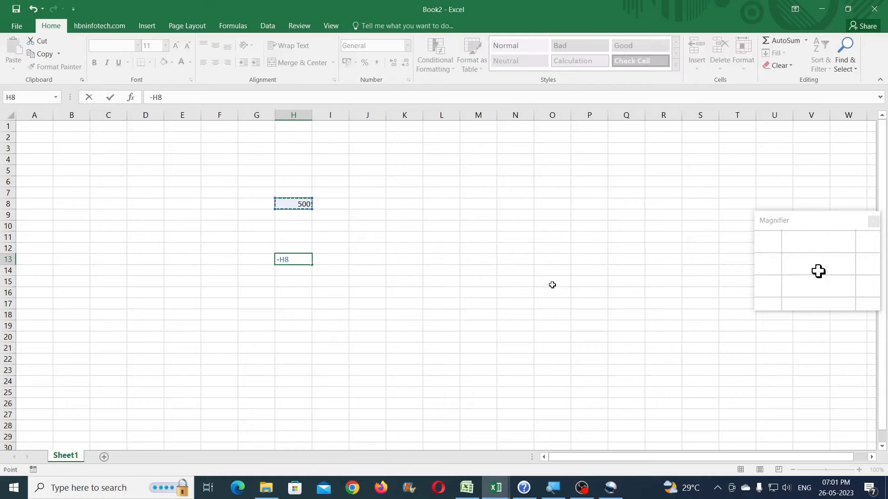
type("+")
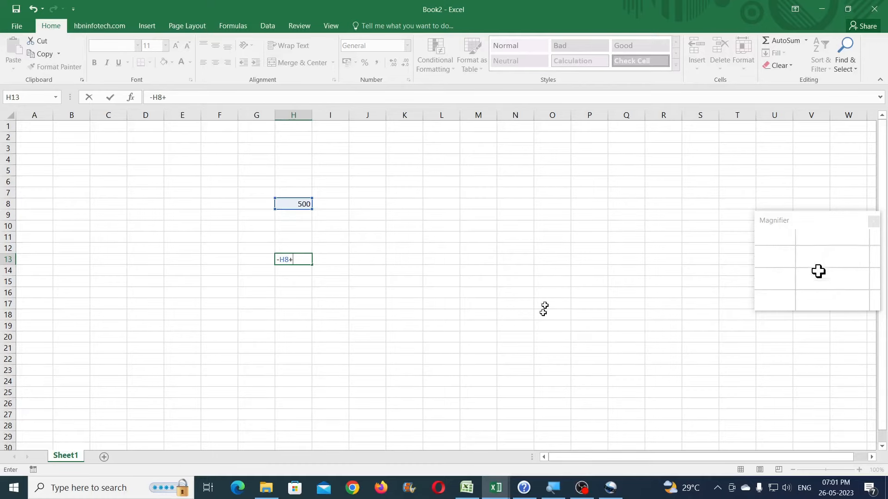
mouse_move(499, 488)
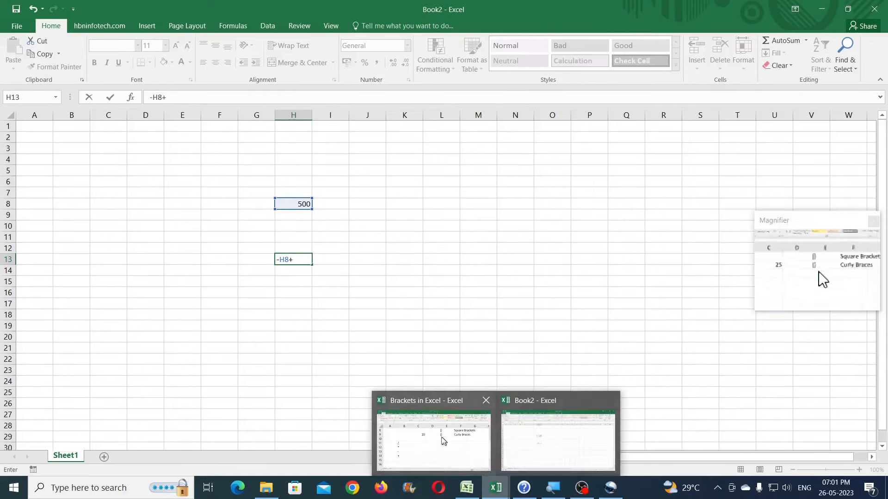
left_click(444, 441)
left_click(348, 198)
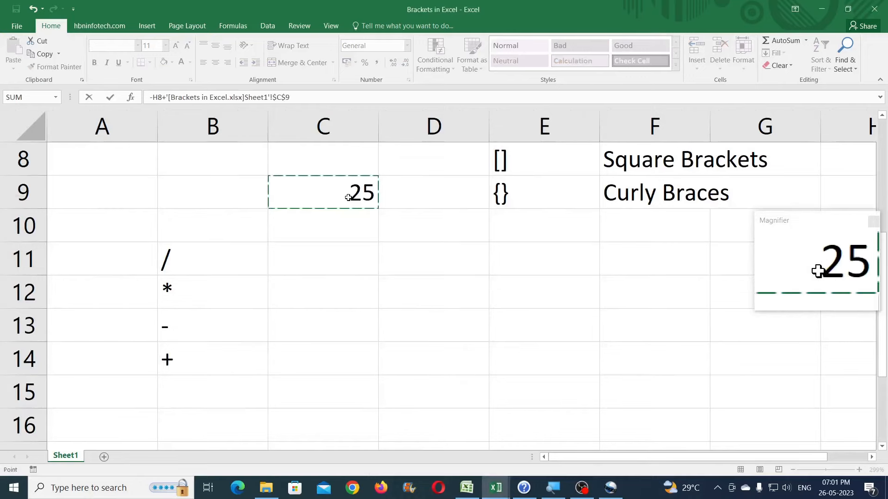
key("Return")
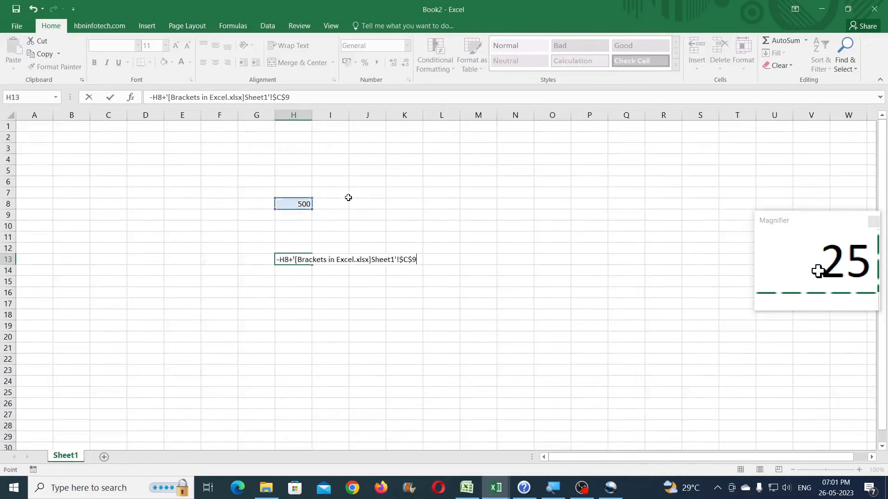
Remove the leading minus from H13's formula so it reads =H8+'[Brackets in Excel.xlsx]Sheet1'!$C$9, and examine its square-bracketed workbook reference
left_click(299, 260)
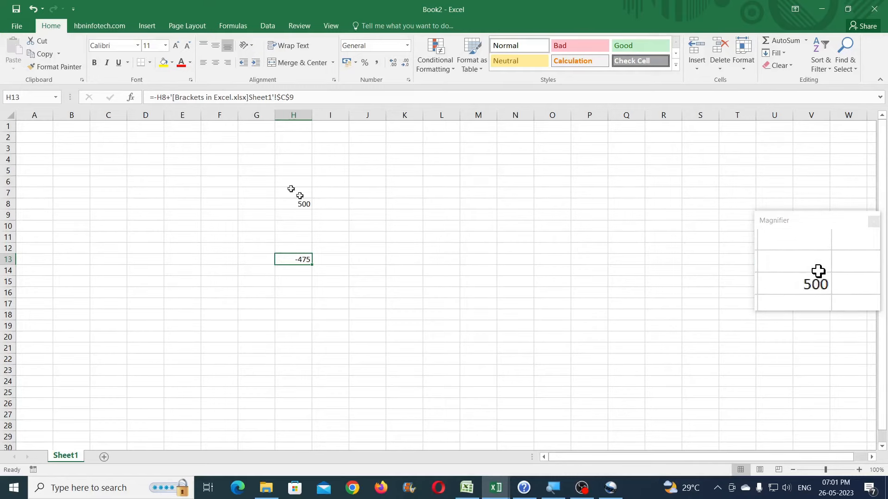
left_click(154, 97)
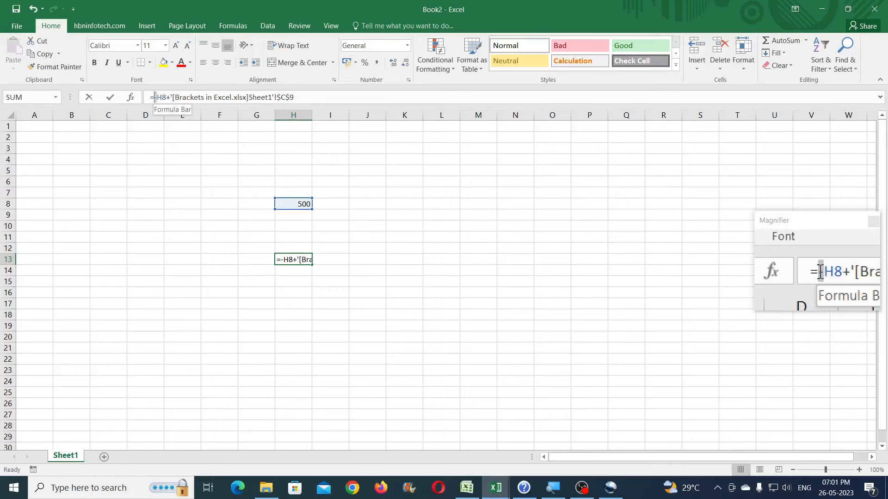
key("Delete")
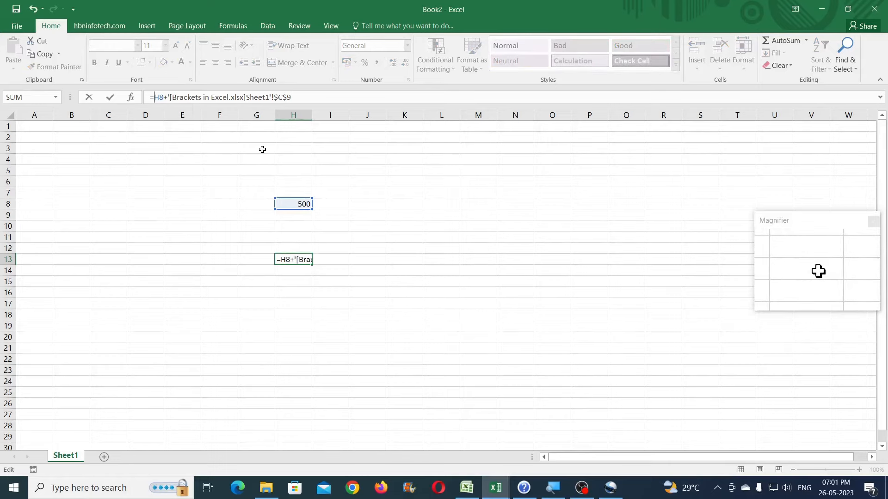
key("Return")
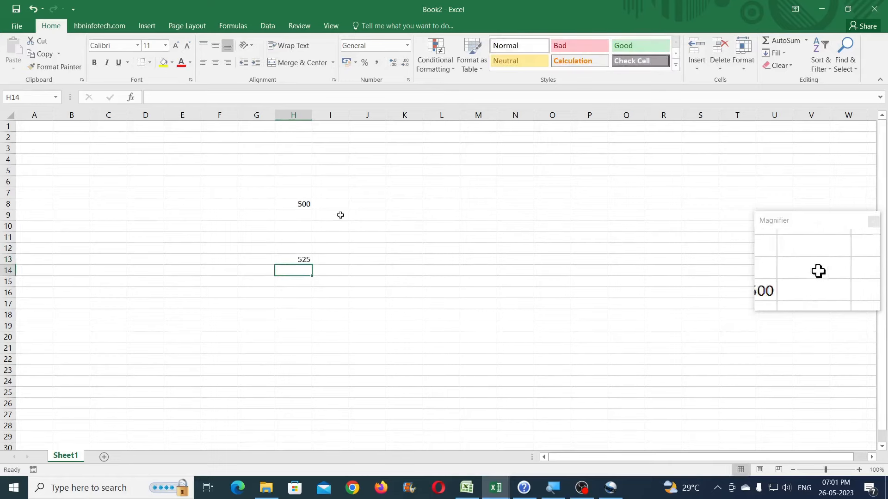
left_click(302, 261)
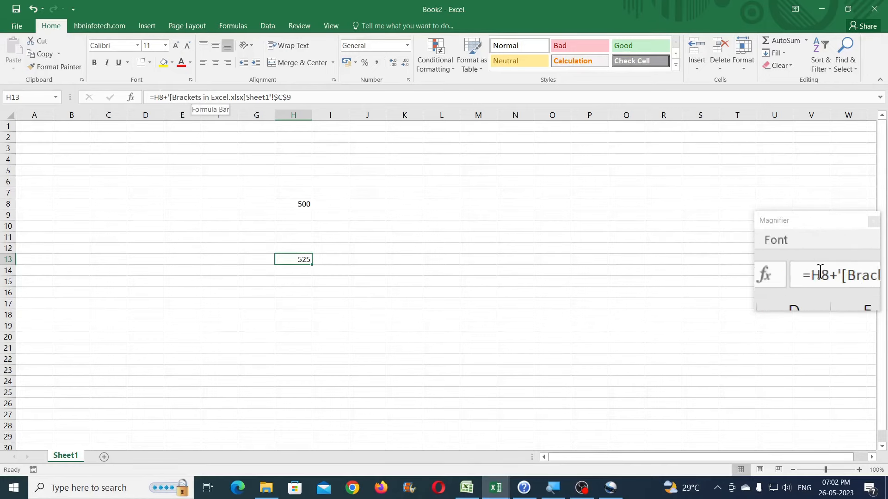
left_click(168, 97)
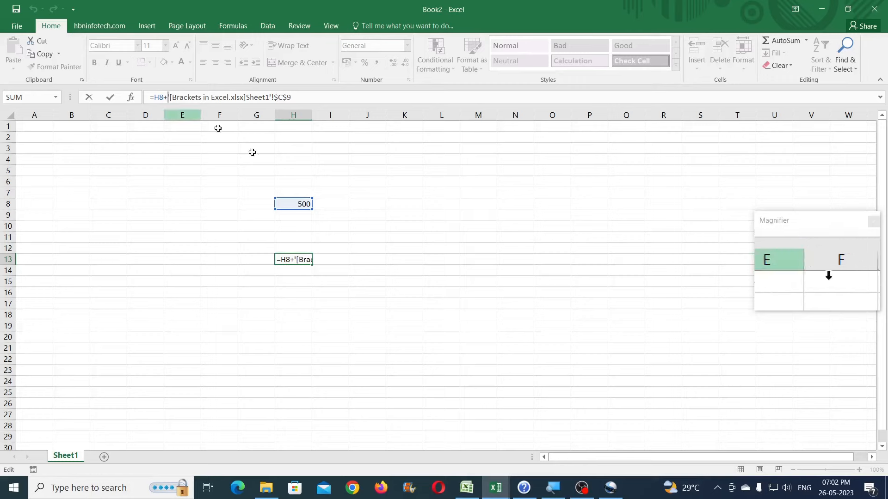
key("ctrl+Return")
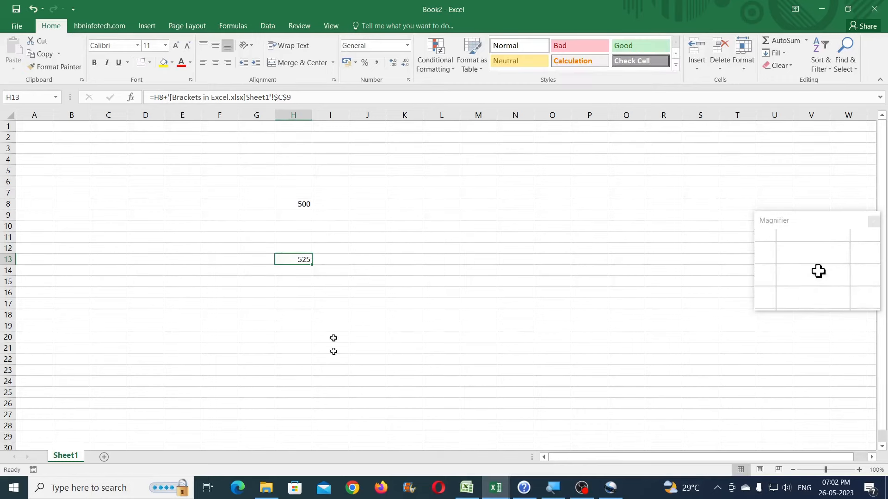
Switch back to the Brackets in Excel workbook and show the rows around cell C11
mouse_move(496, 487)
left_click(434, 443)
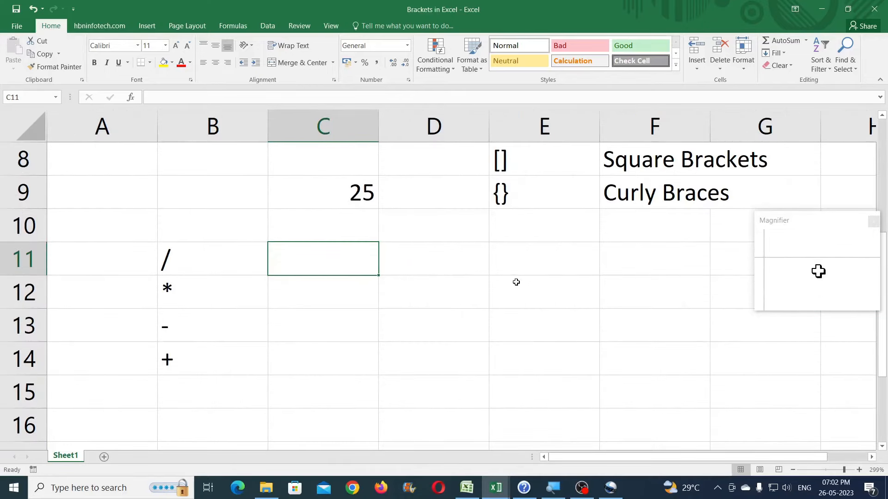
scroll(505, 277, "up", 1)
scroll(505, 277, "down", 1)
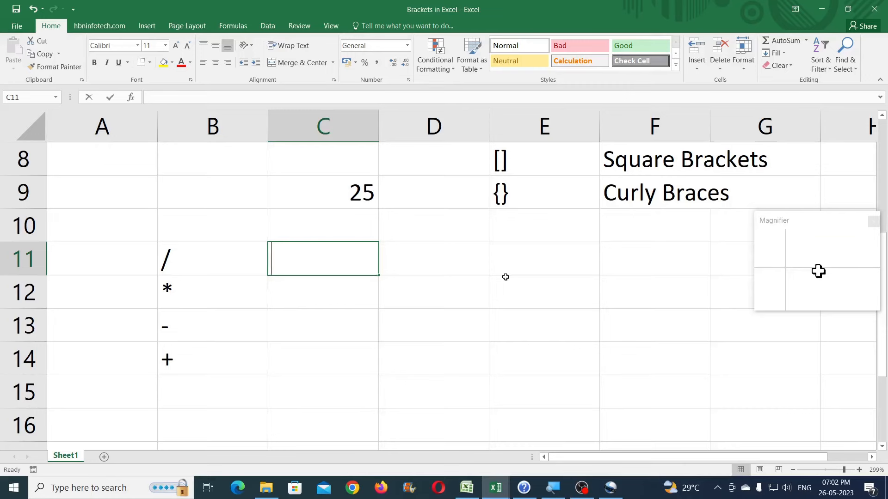
Enter the label Array Formulas in cell C11
type("Array F")
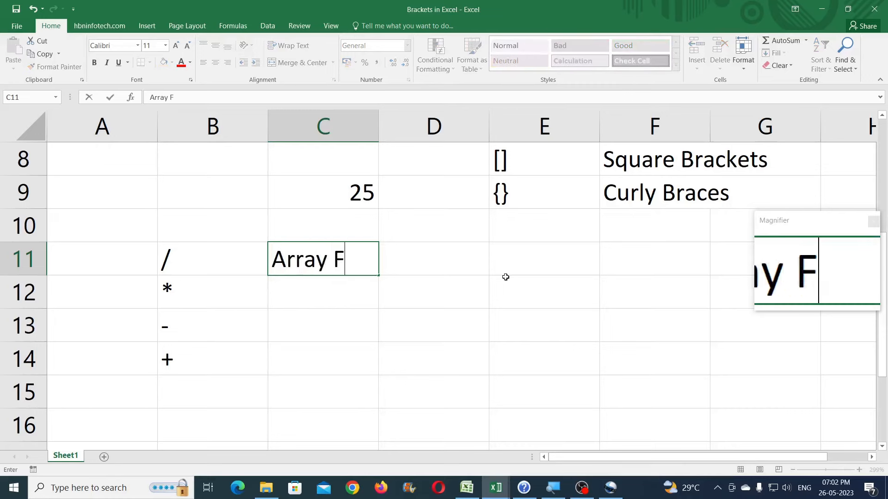
type("ormulas")
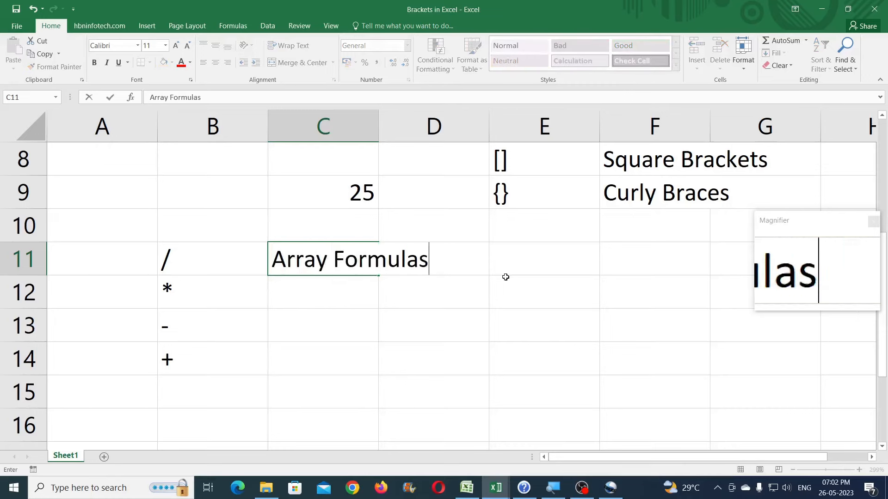
key("Return")
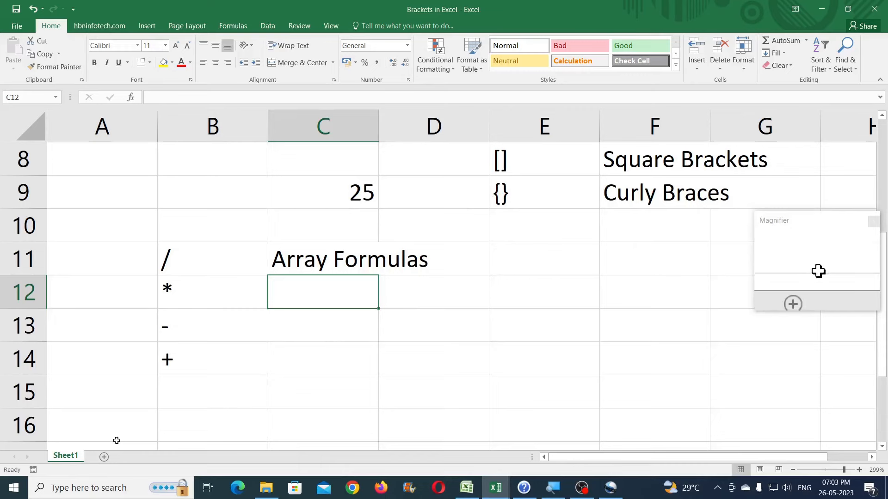
Enter the numbers 50, 25, 63 and 85 down column C in cells C16 to C19
scroll(389, 330, "down", 2)
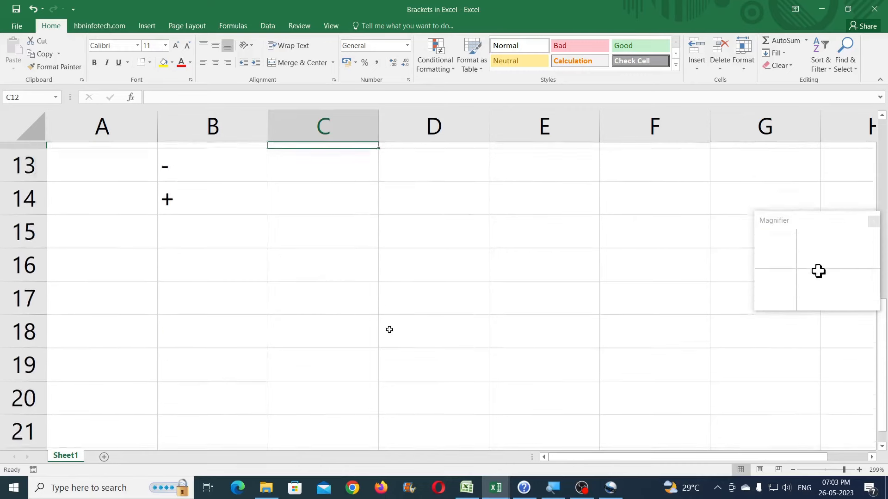
left_click(304, 222)
type("50")
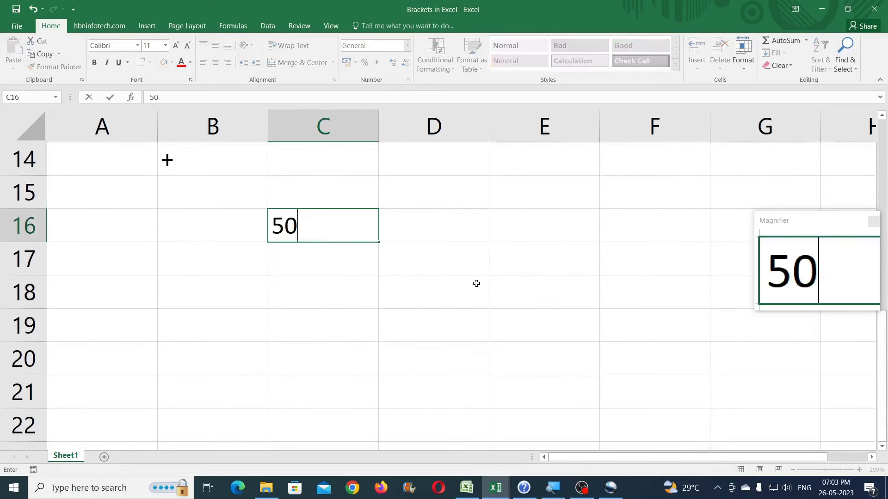
key("Return")
type("25")
key("Return")
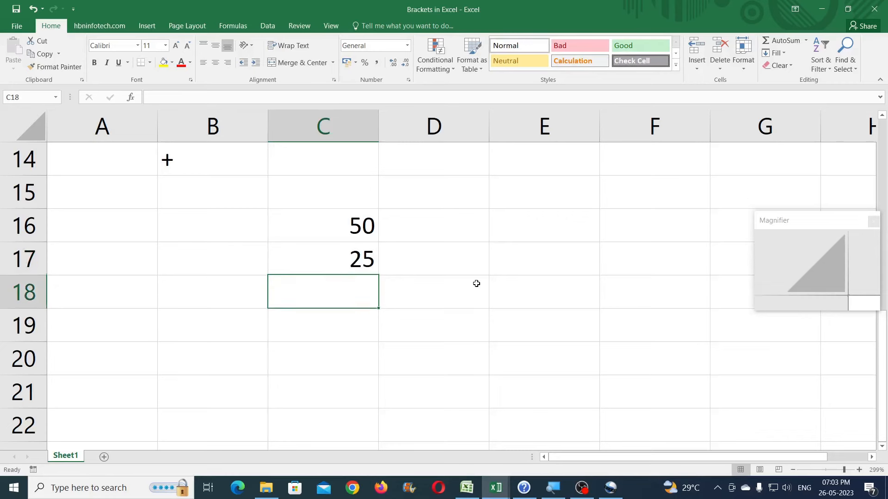
type("63")
key("Return")
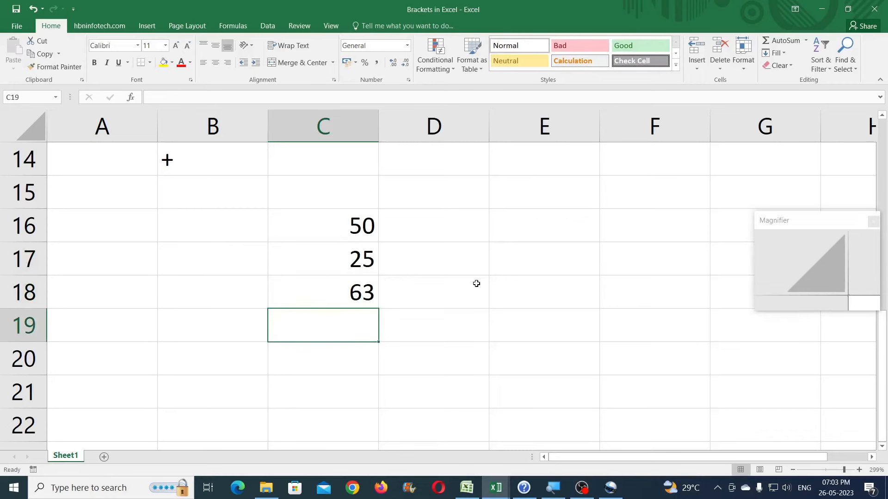
type("85")
key("Return")
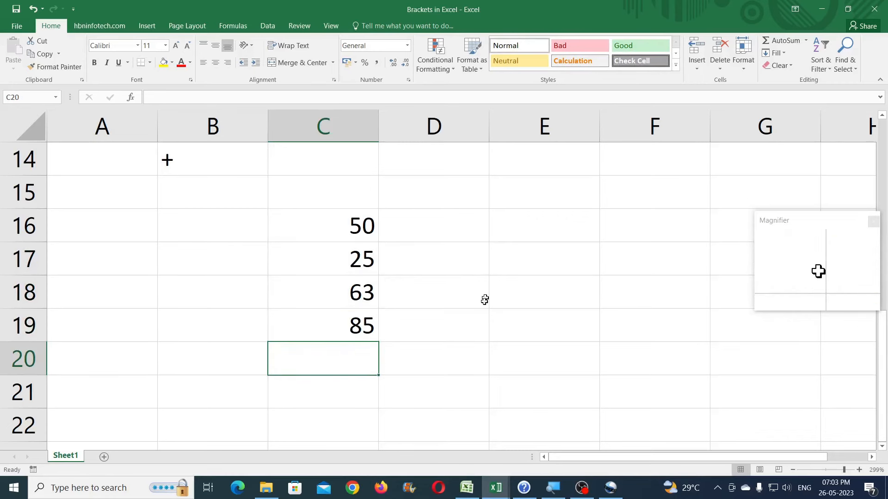
Move the four numbers in C16:C19 one column over to B16:B19
left_click(872, 457)
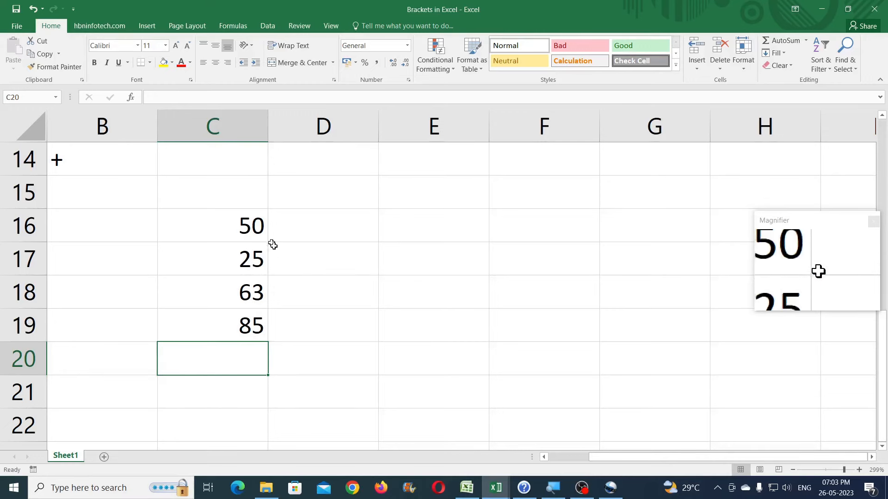
left_click_drag(404, 266, 654, 262)
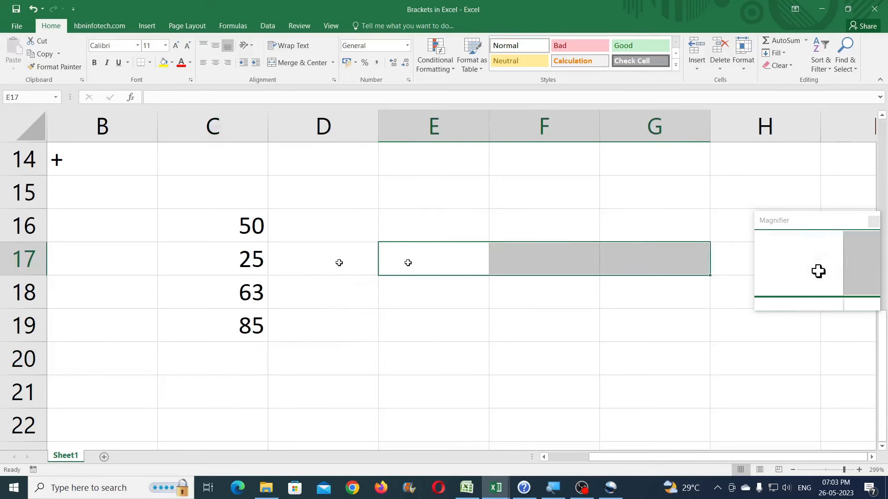
left_click_drag(222, 223, 157, 278)
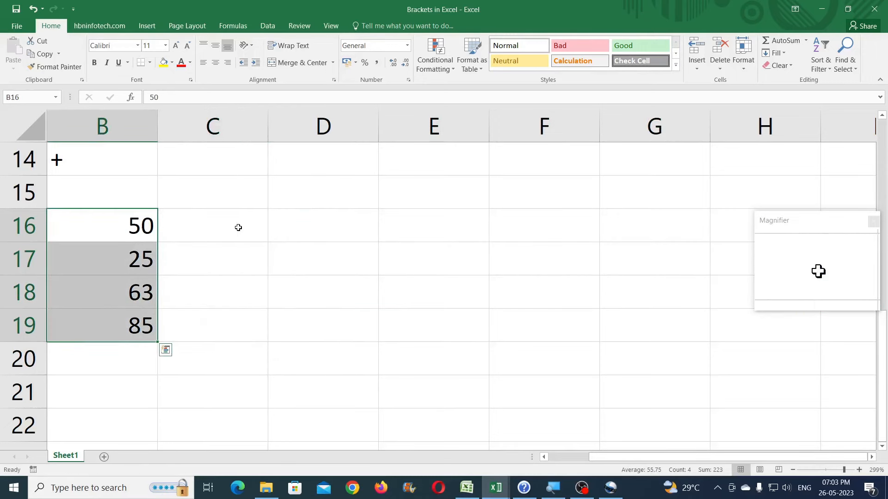
Enter =TRANSPOSE(B16:B19) as an array formula across C16:F16 and examine the curly braces around the formula in C16
left_click_drag(237, 228, 591, 234)
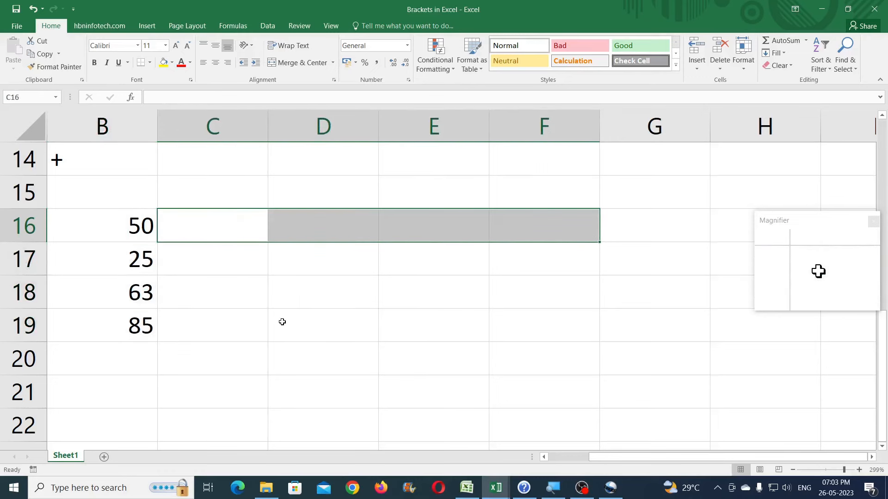
type("=trans")
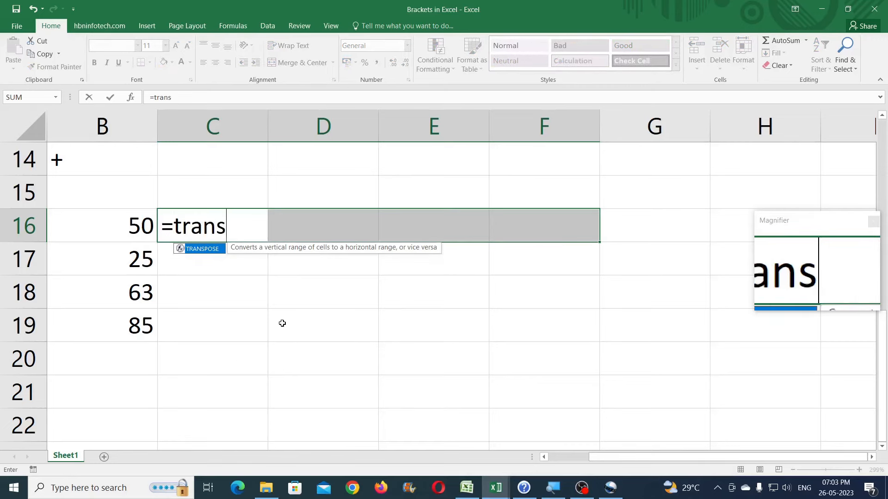
key("Tab")
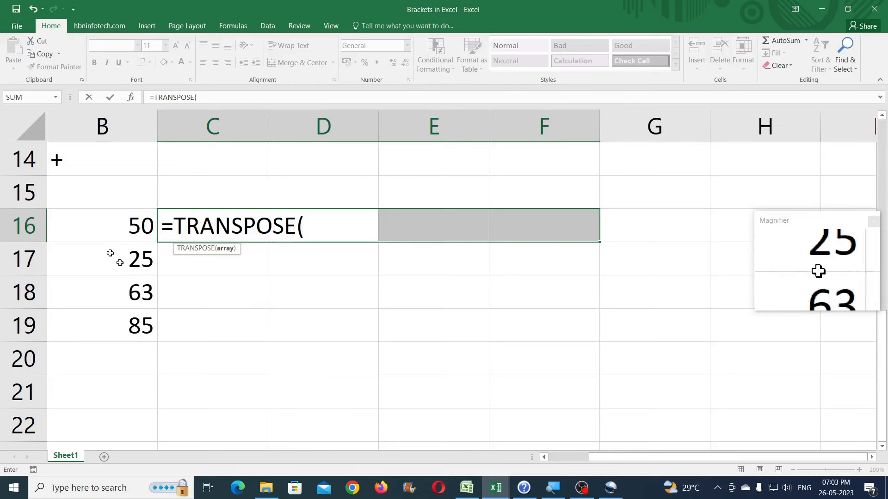
left_click_drag(125, 224, 113, 325)
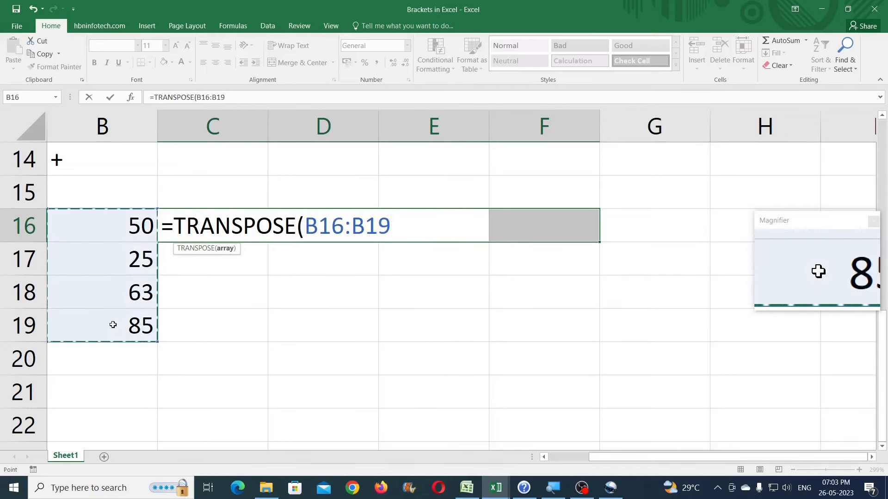
type(")")
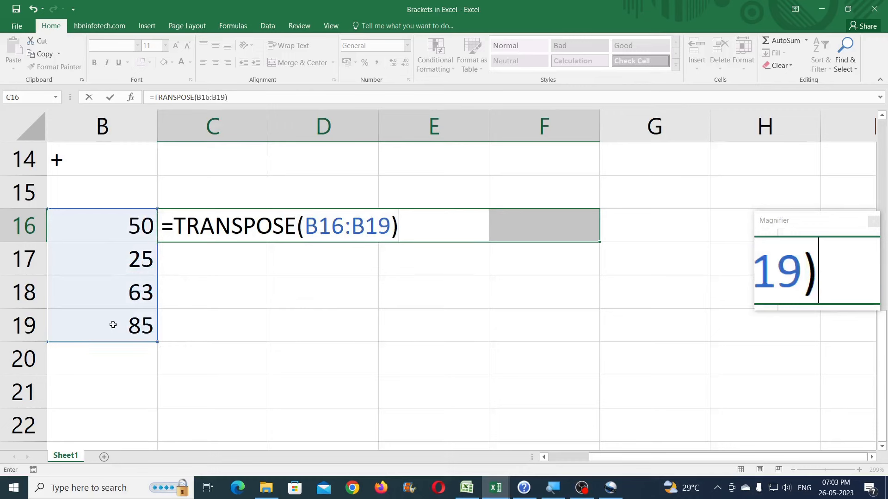
key("ctrl+Return")
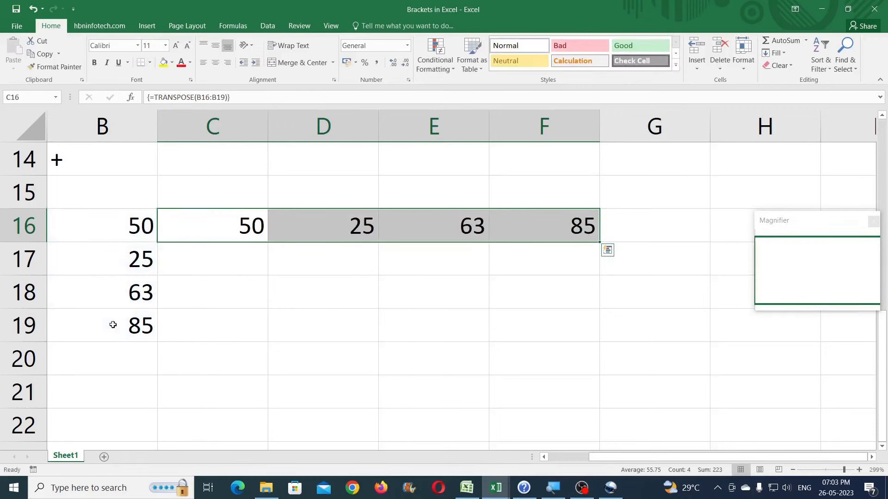
left_click(215, 229)
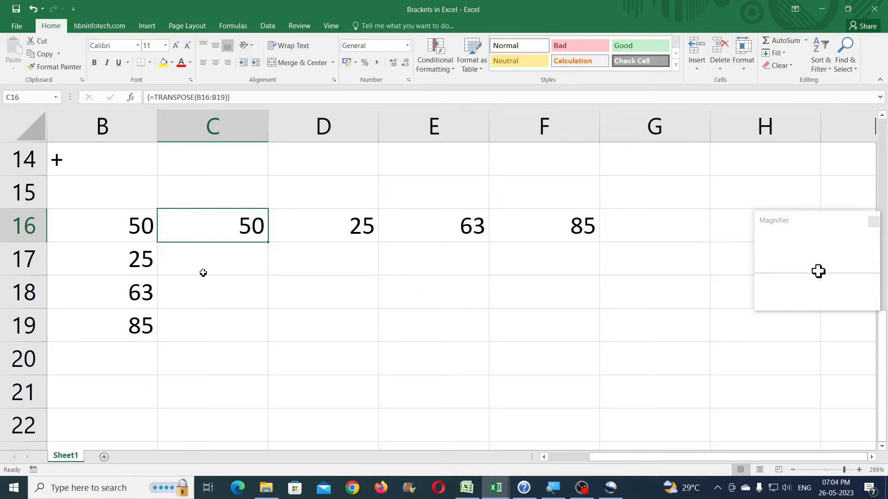
left_click(205, 279)
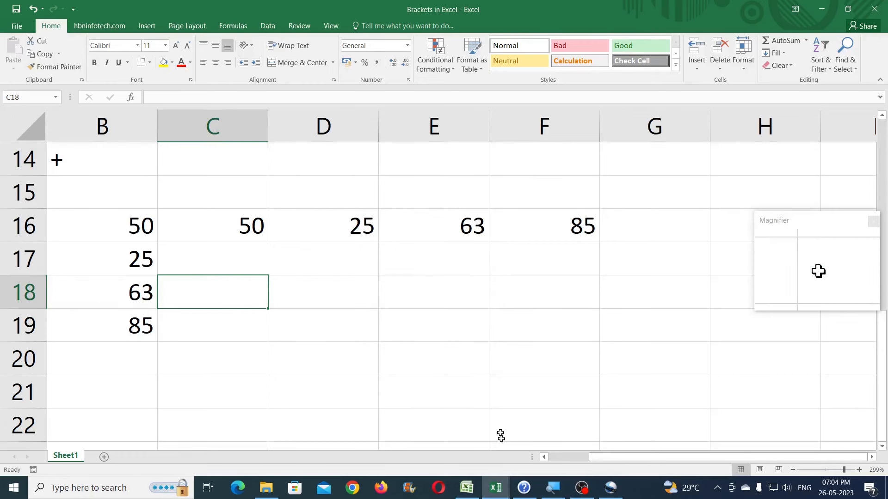
mouse_move(496, 485)
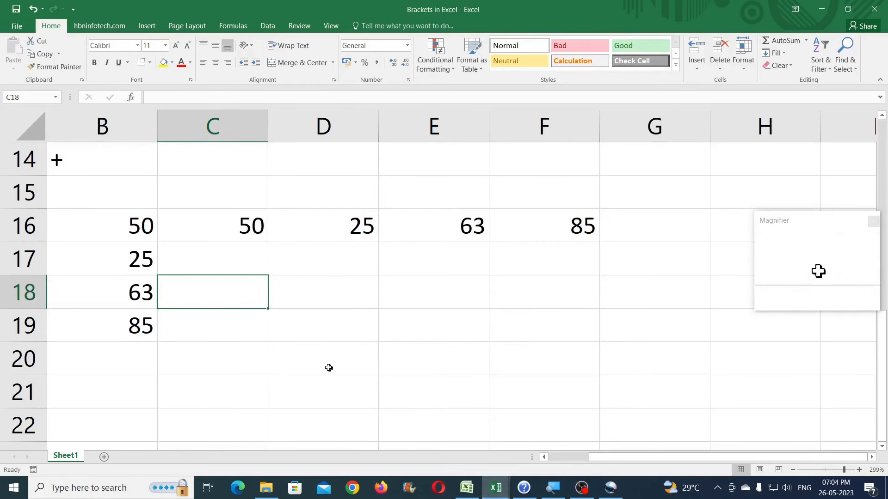